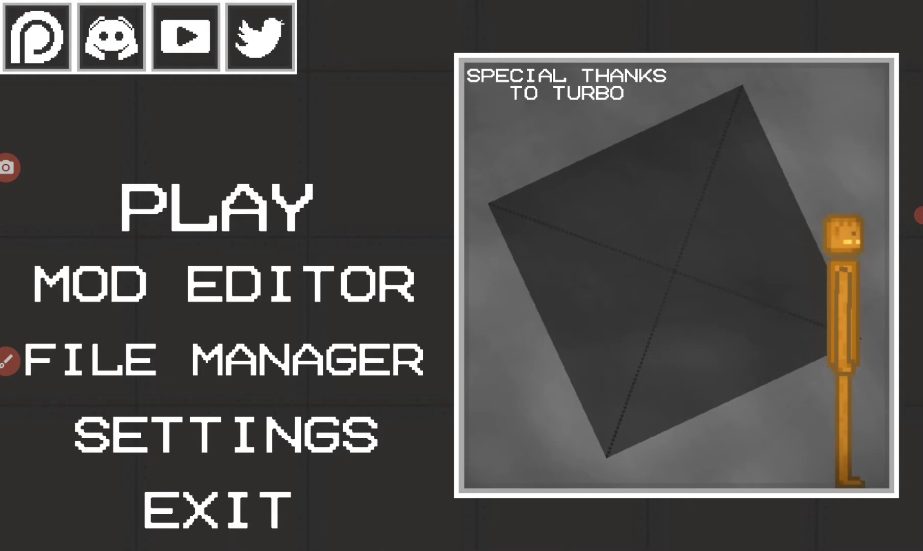
Leave Melon Playground for the home screen and bring up the app drawer.
left_click(461, 528)
left_click_drag(462, 433, 462, 144)
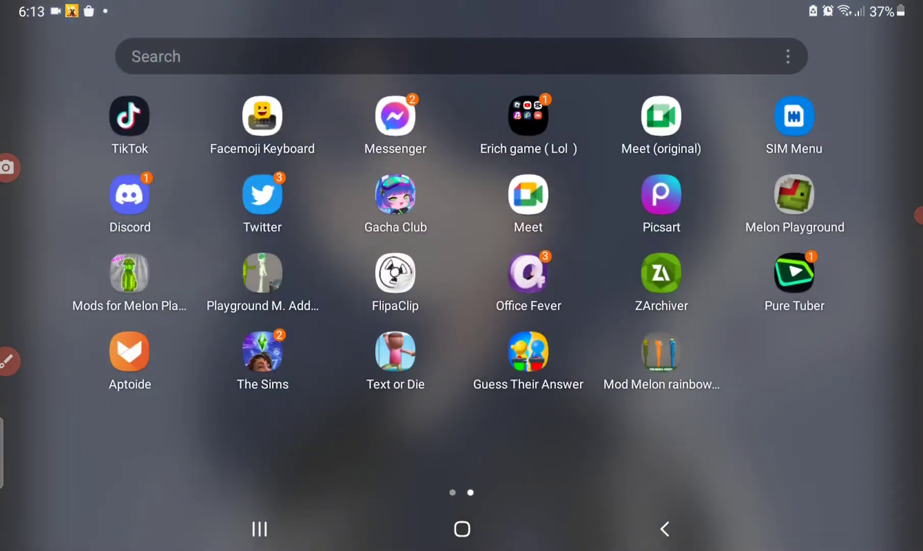
left_click(914, 214)
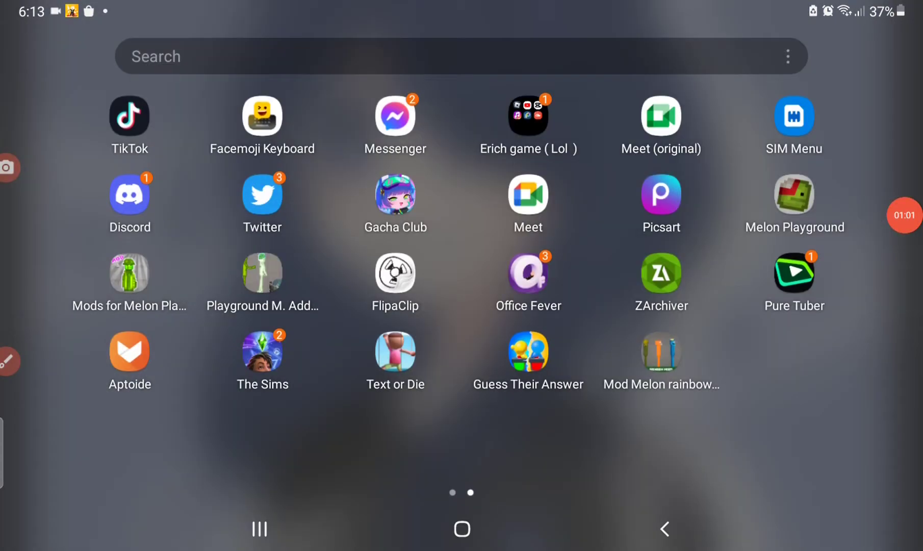
left_click(915, 215)
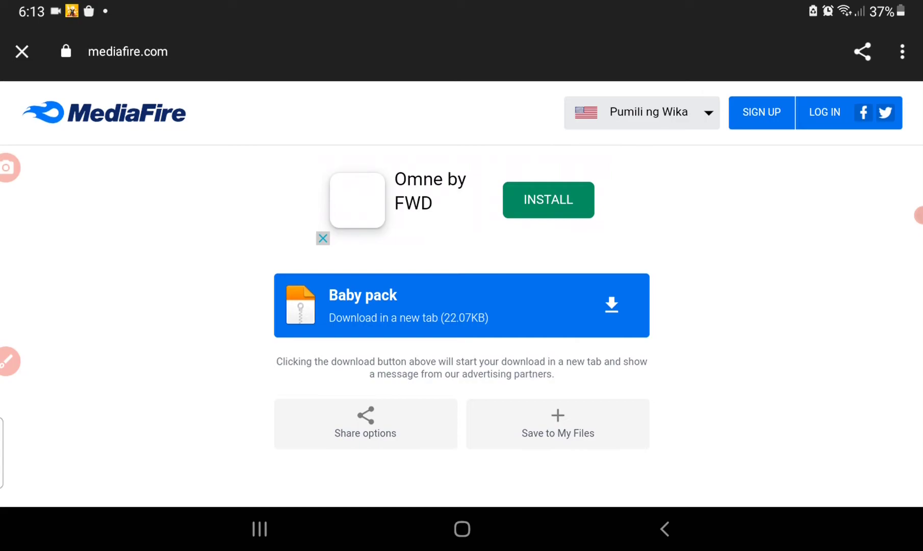
left_click(911, 215)
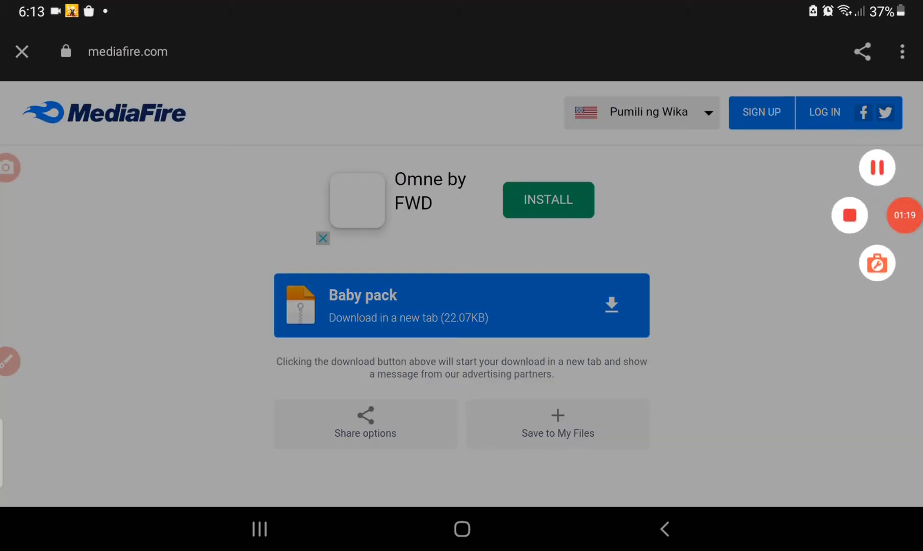
left_click(878, 165)
Work through the app drawer to reach the ZArchiver icon.
left_click(7, 361)
left_click_drag(674, 209, 693, 207)
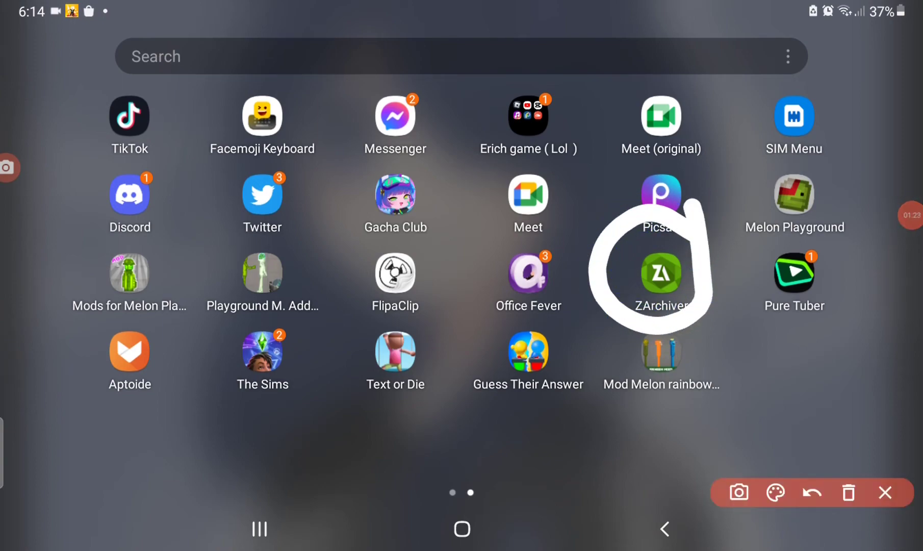
left_click(849, 492)
left_click(775, 492)
left_click(892, 483)
left_click_drag(870, 437, 375, 437)
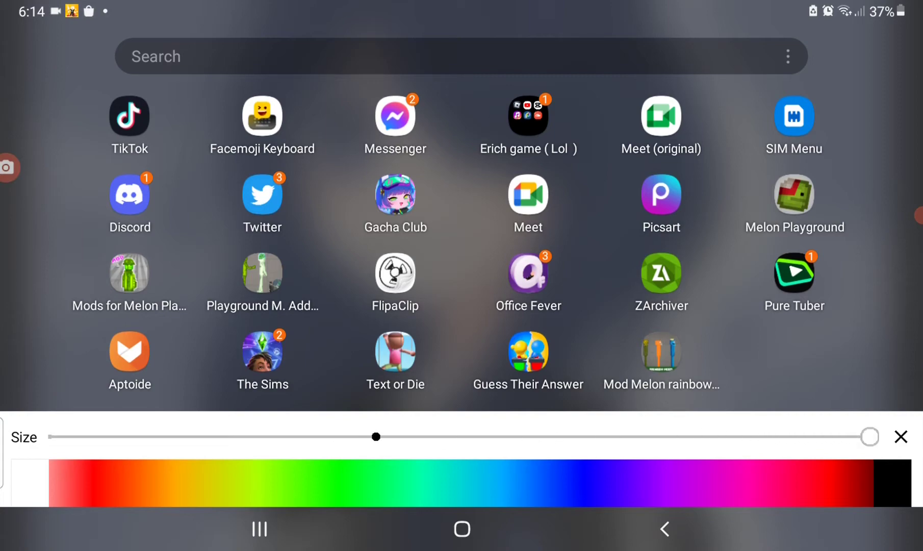
left_click(900, 436)
mouse_move(689, 249)
left_mouse_down()
mouse_move(613, 272)
mouse_move(693, 252)
left_mouse_up()
left_click(885, 492)
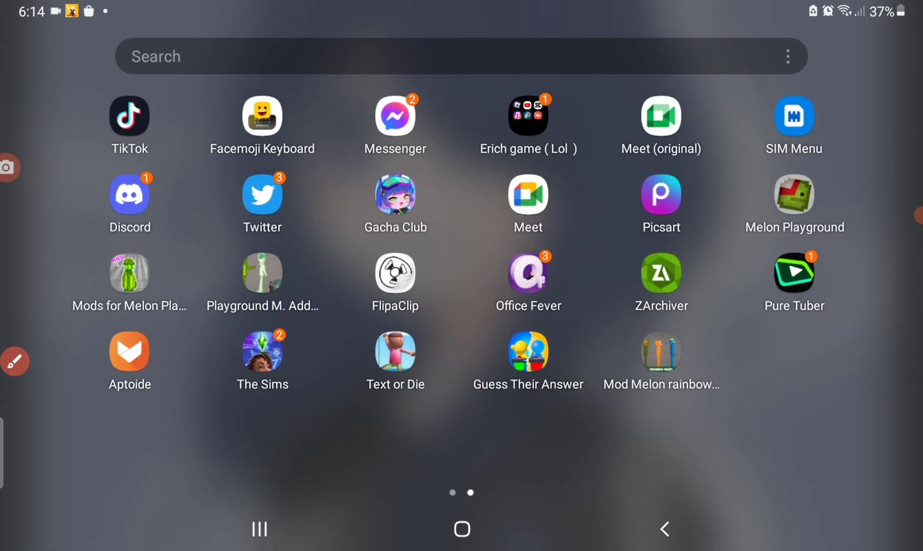
Launch ZArchiver and open the Download folder holding the Baby pack files.
left_click(661, 274)
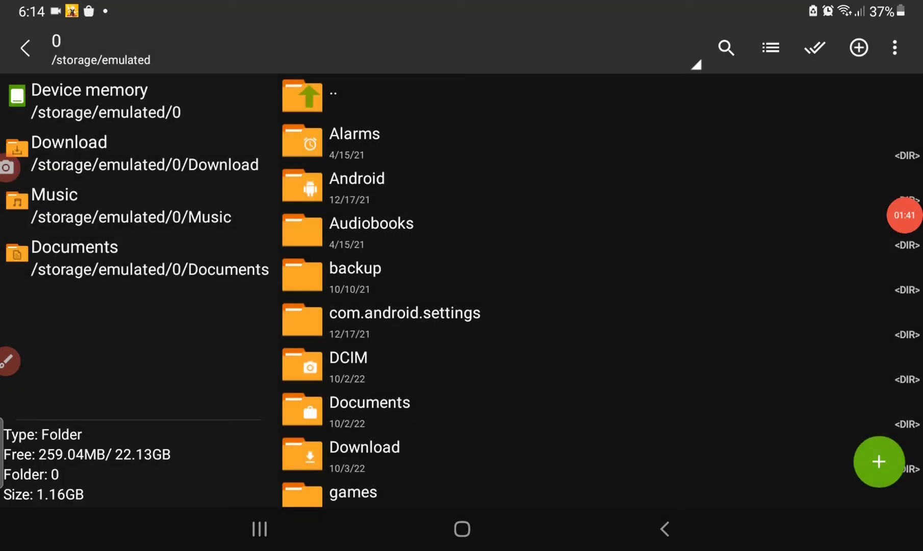
scroll(599, 288, "down", 2)
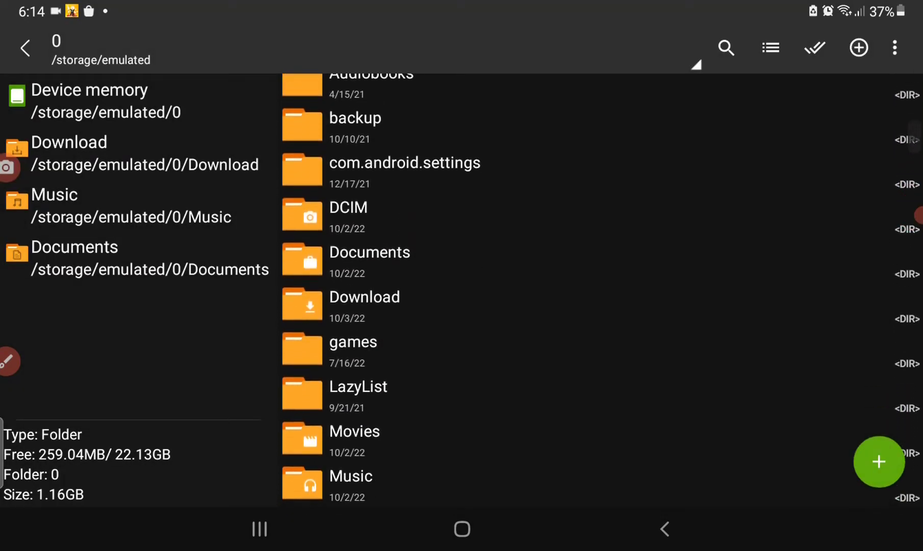
left_click(364, 303)
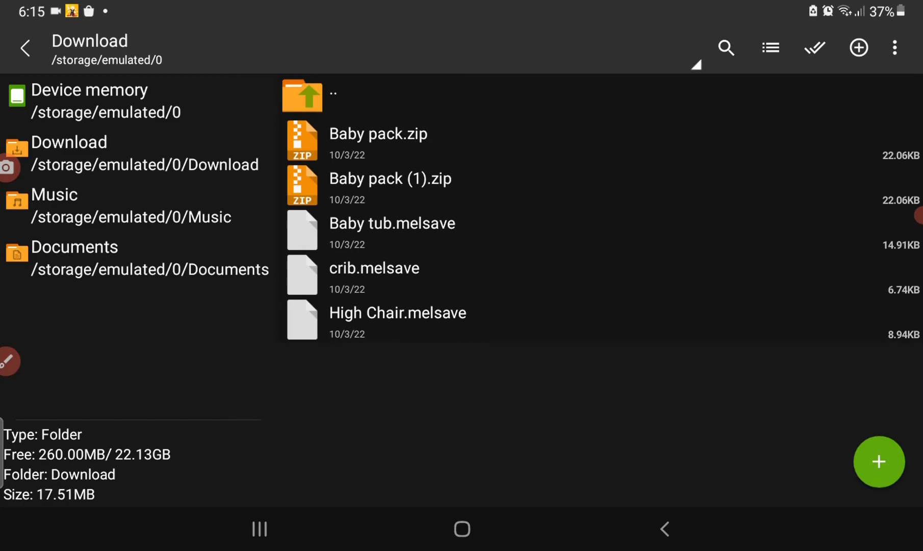
left_click(332, 94)
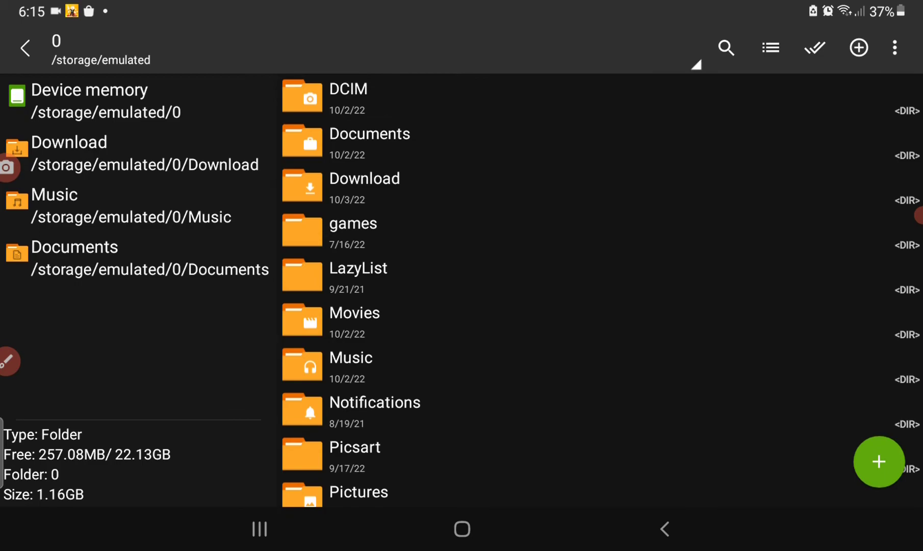
left_click(364, 183)
left_click(364, 184)
left_click(771, 48)
key("Escape")
Bring up actions for Baby tub.melsave, then mark High Chair.melsave.
left_click(392, 230)
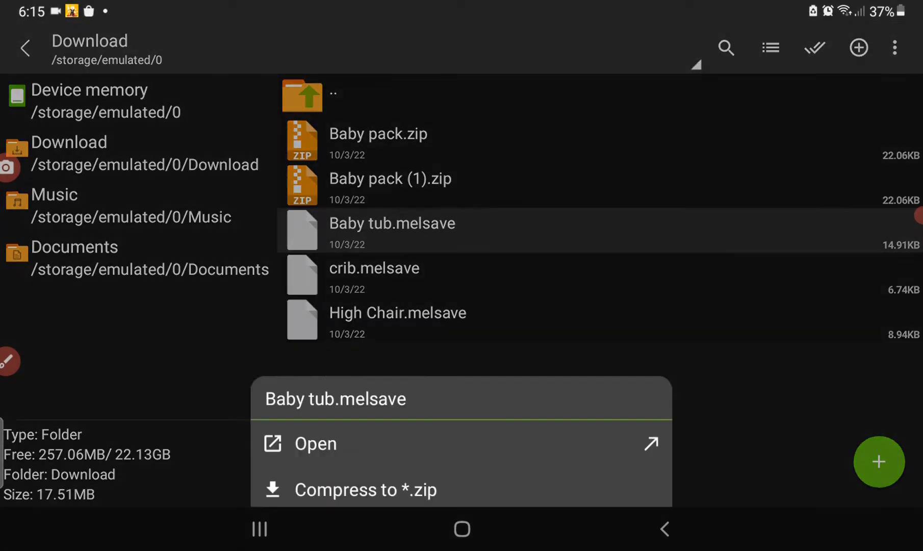
left_click(665, 528)
left_click(392, 230)
left_click(665, 529)
left_click(397, 319)
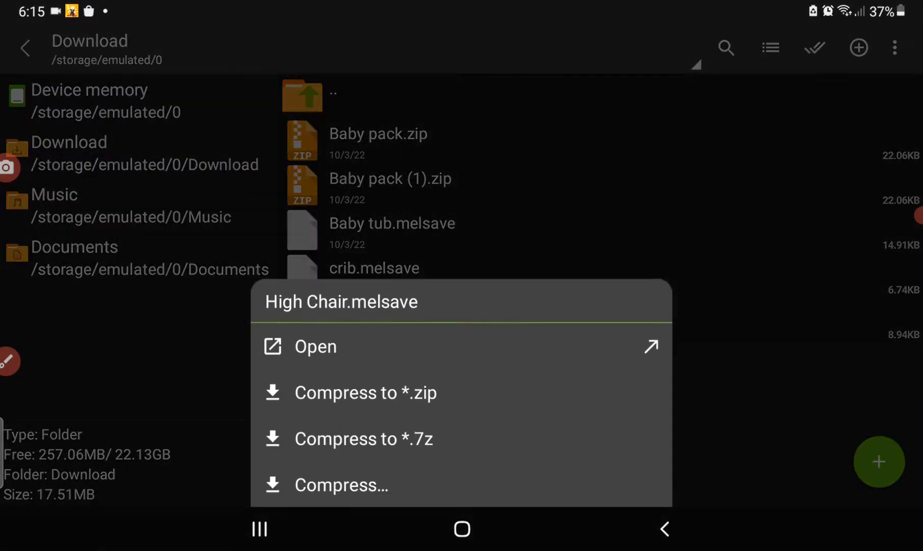
left_click(665, 528)
left_click(302, 320)
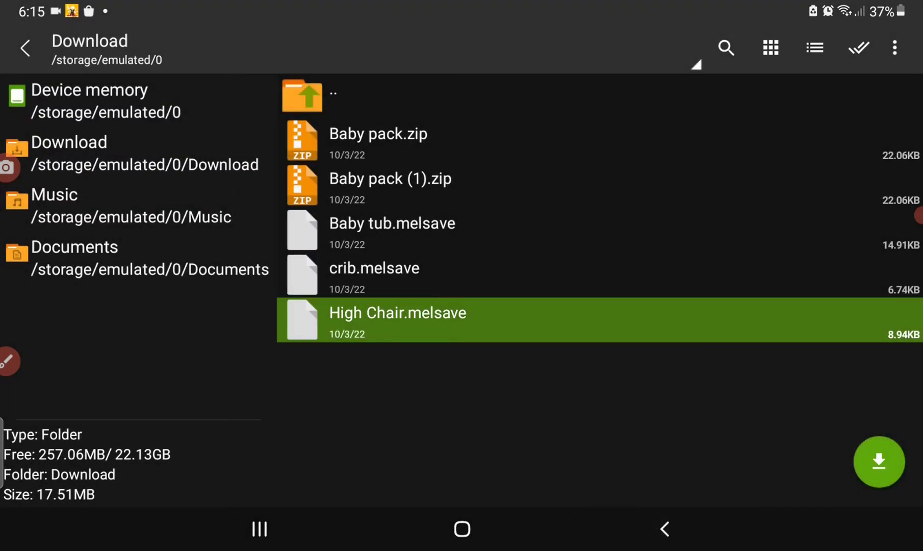
Check the file operations and selection options, unmark High Chair, and return to storage root.
left_click(771, 47)
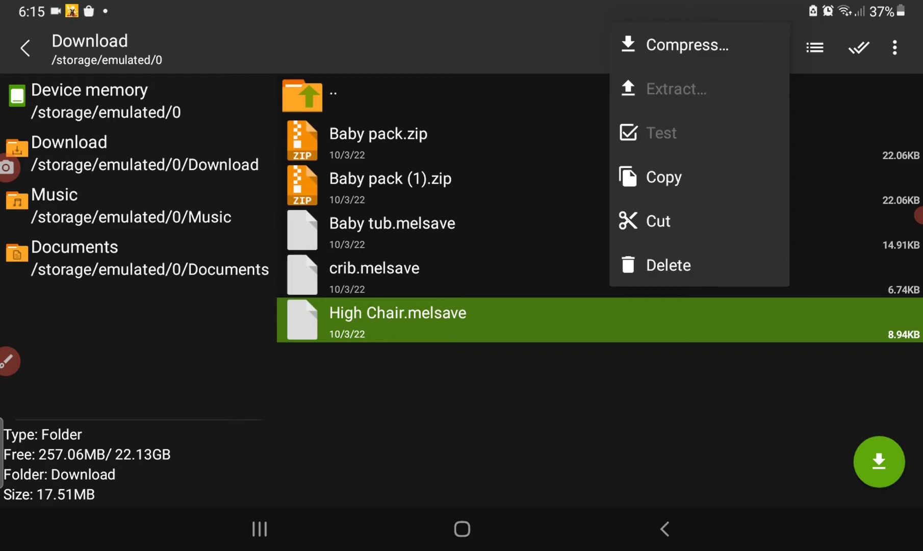
left_click(859, 47)
left_click(859, 48)
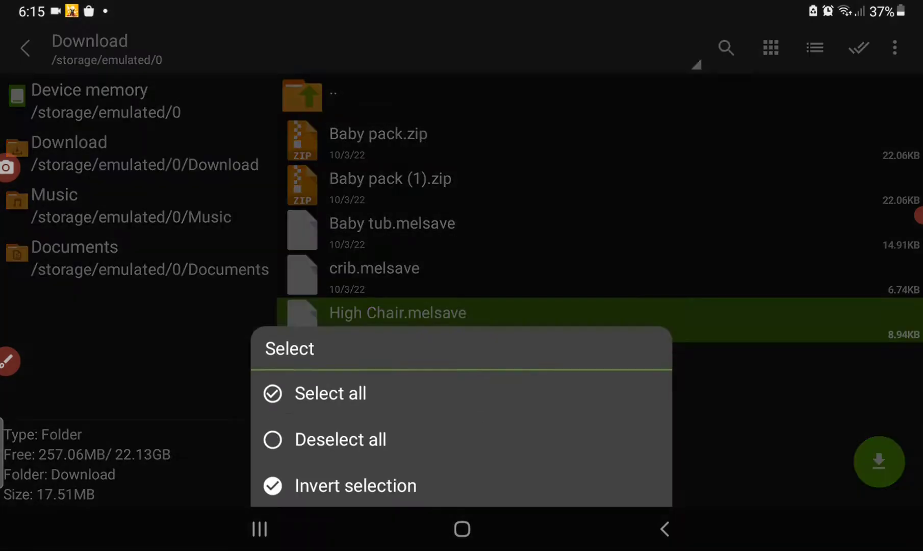
left_click(664, 528)
left_click(859, 48)
left_click(664, 528)
left_click(397, 312)
left_click(665, 528)
left_click(332, 95)
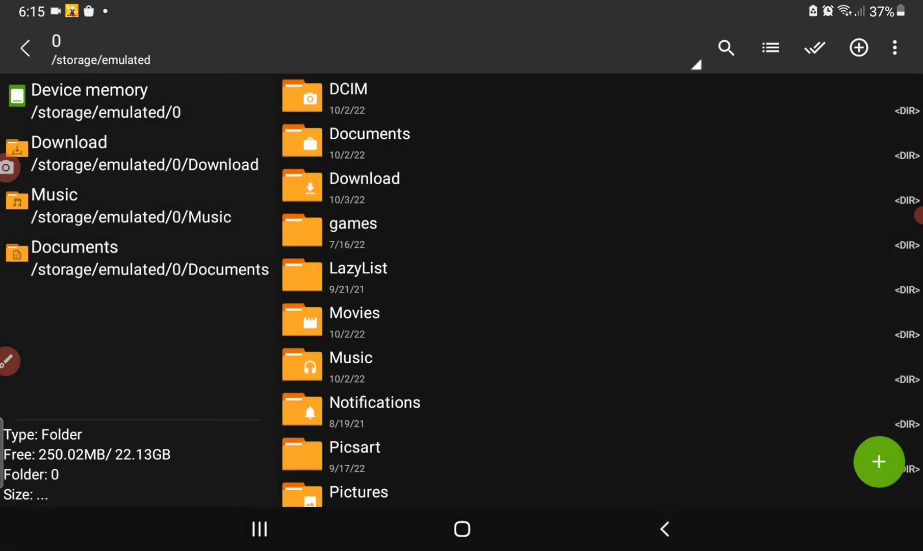
scroll(601, 292, "up", 2)
scroll(601, 292, "up", 1)
scroll(601, 292, "up", 1)
scroll(601, 292, "up", 2)
Browse into Android/data/com.TwentySeven.MelonPlayground/files/Saves to view its melmod and melsave files.
left_click(357, 184)
left_click(879, 462)
key("Escape")
key("Escape")
left_click(357, 185)
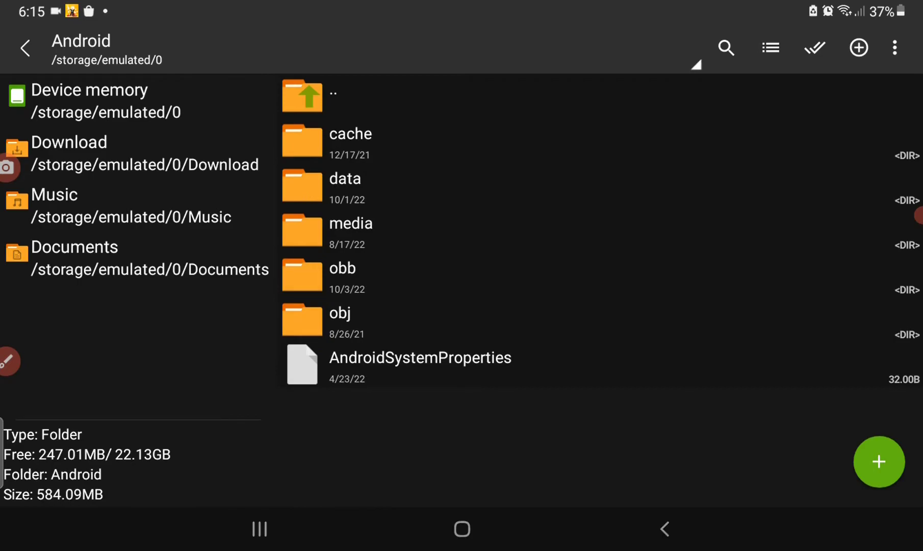
left_click(345, 184)
scroll(599, 288, "down", 5)
scroll(599, 288, "down", 10)
scroll(599, 289, "down", 5)
scroll(599, 288, "down", 5)
scroll(599, 288, "down", 5)
scroll(598, 288, "down", 5)
scroll(599, 288, "down", 3)
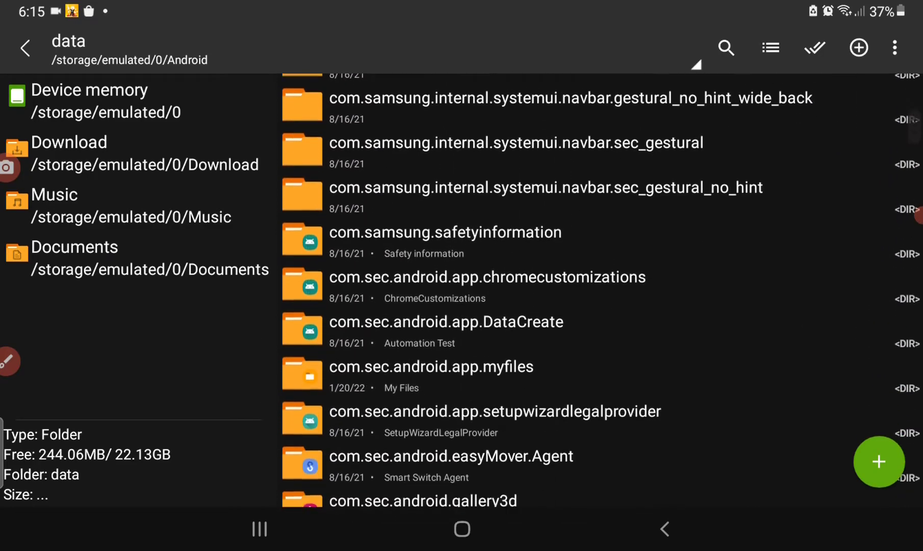
scroll(599, 289, "down", 5)
scroll(599, 289, "down", 2)
scroll(599, 288, "down", 2)
scroll(599, 289, "down", 2)
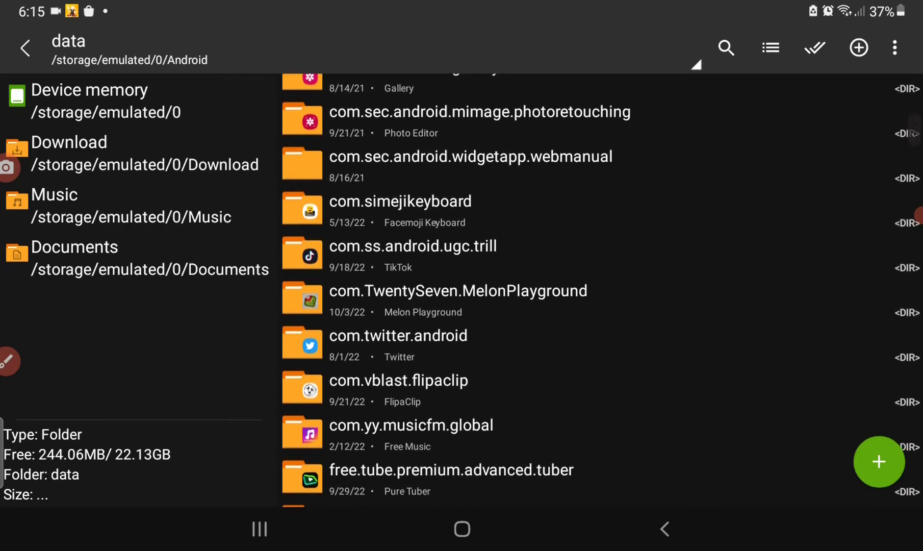
left_click(458, 296)
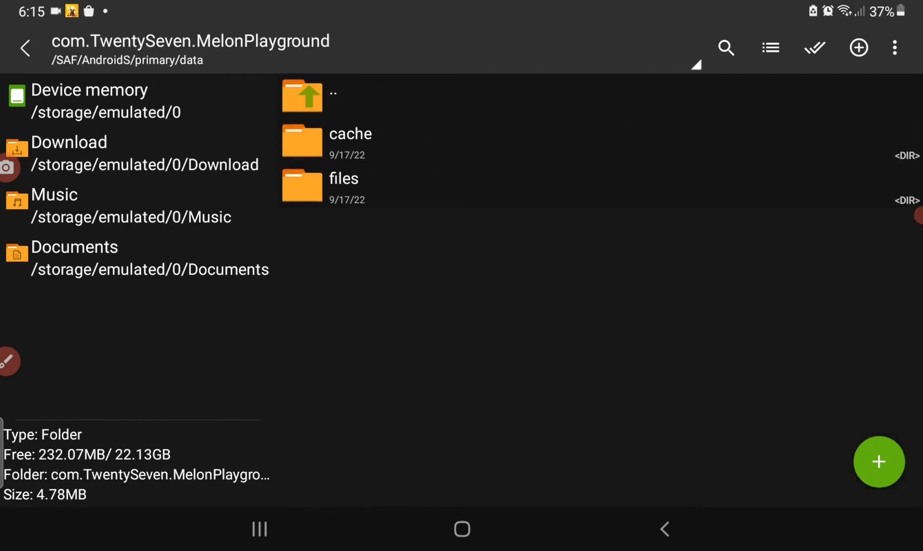
left_click(505, 186)
left_click(505, 231)
scroll(599, 289, "down", 3)
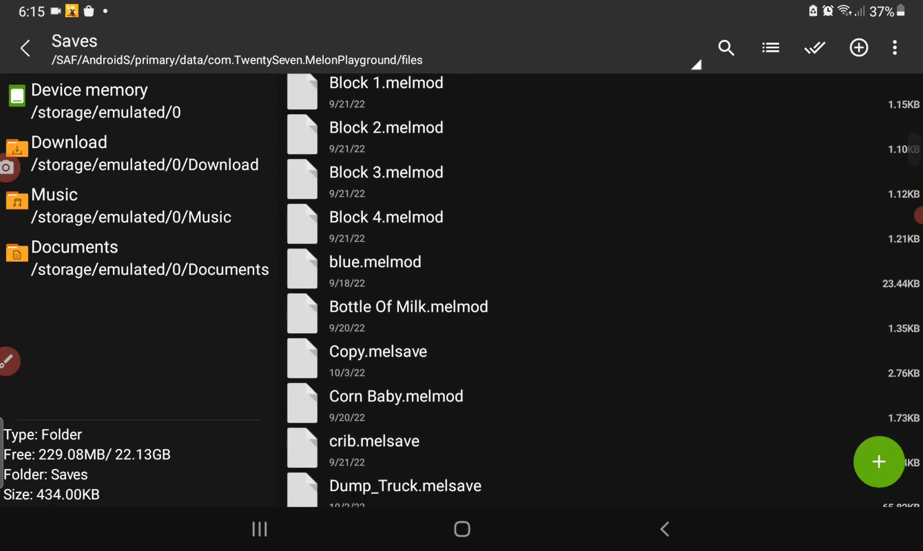
scroll(599, 289, "down", 3)
scroll(599, 288, "down", 2)
scroll(599, 289, "up", 5)
scroll(599, 289, "up", 3)
Go back up through files and data to the Android folder.
left_click(505, 96)
left_click(506, 96)
scroll(599, 289, "up", 2)
scroll(599, 289, "up", 5)
scroll(599, 288, "up", 5)
left_click(505, 96)
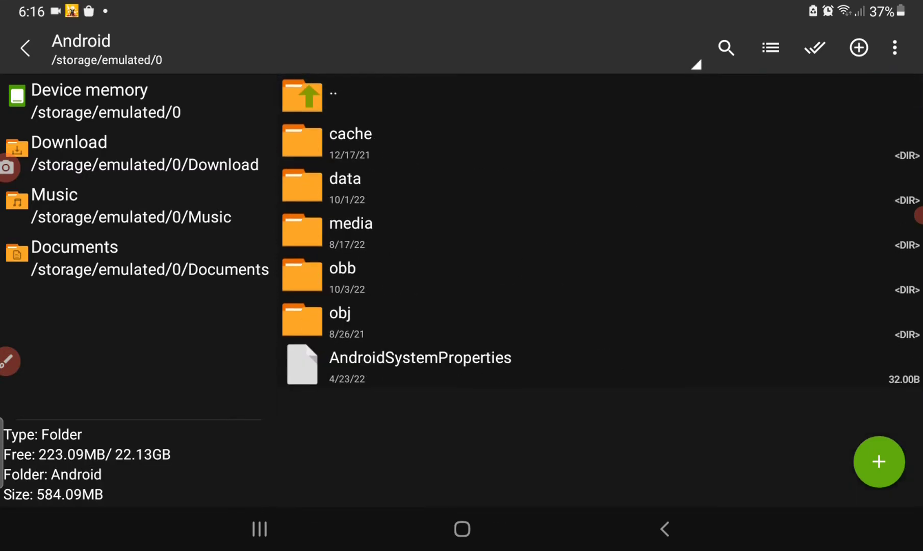
Go up to the device root and try the acct folder, which refuses access.
left_click(505, 96)
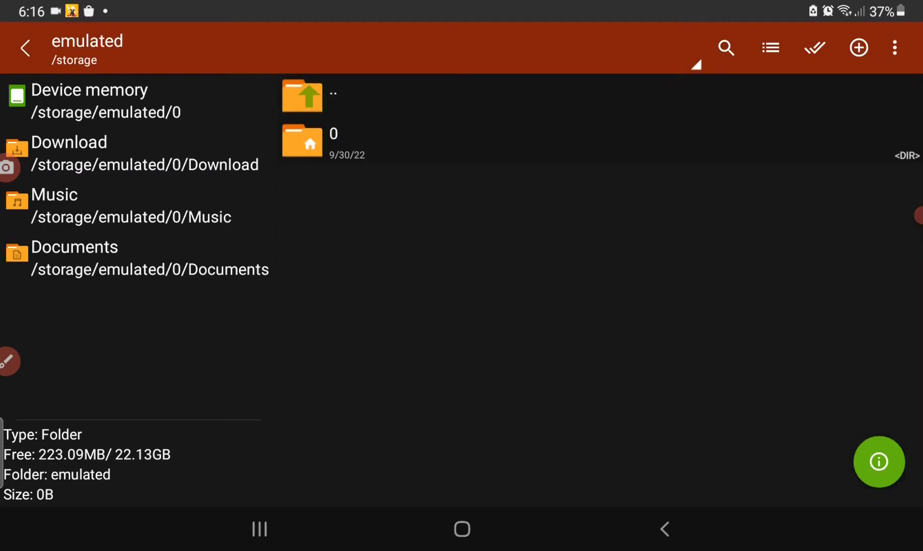
left_click(505, 96)
left_click(505, 96)
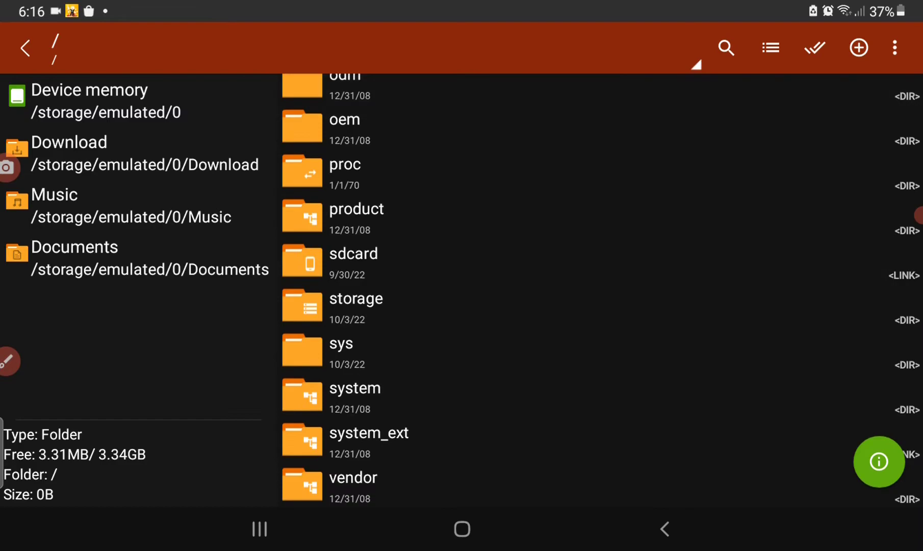
scroll(599, 288, "up", 5)
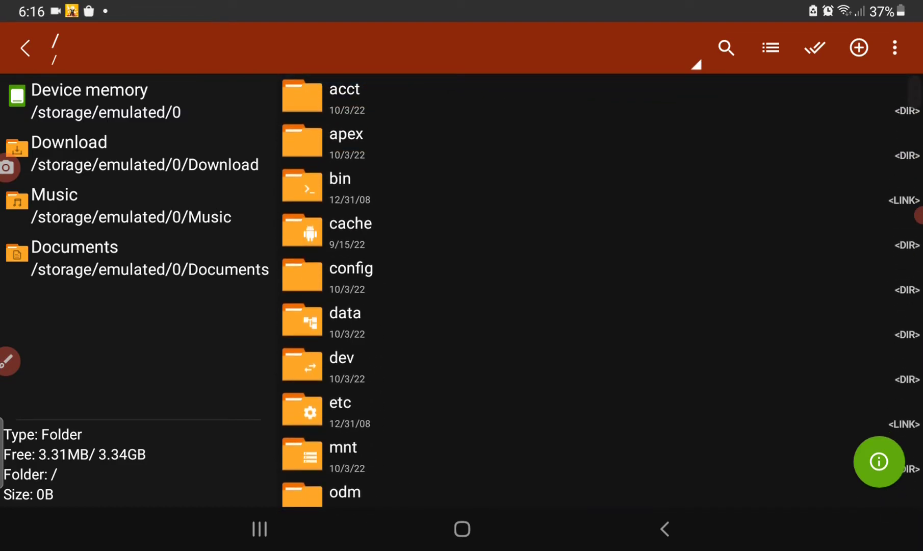
left_click(505, 96)
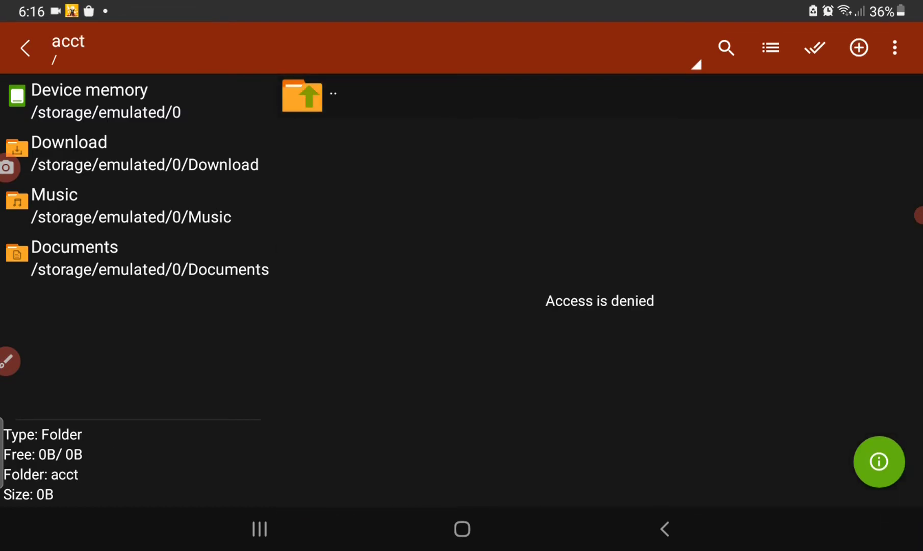
left_click(333, 94)
View the root folder's information, then head back toward Device memory.
left_click(25, 48)
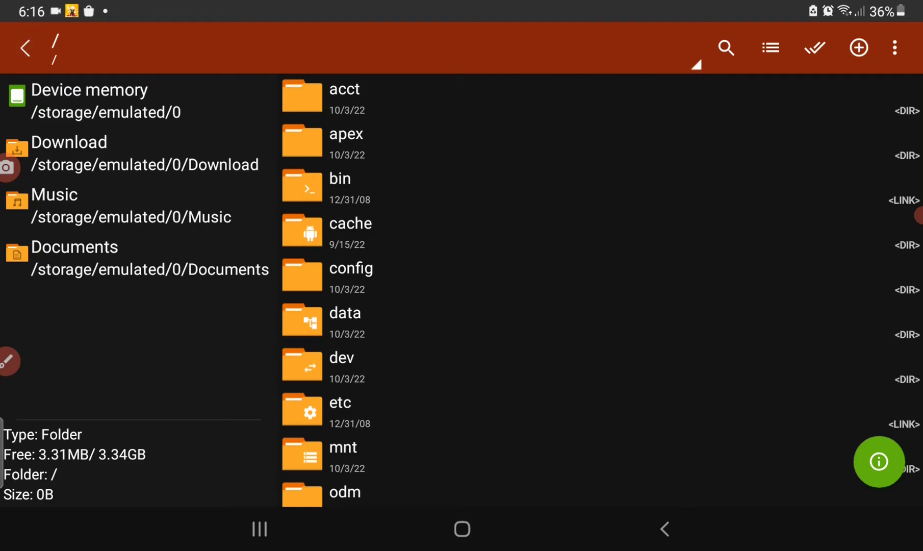
left_click(879, 462)
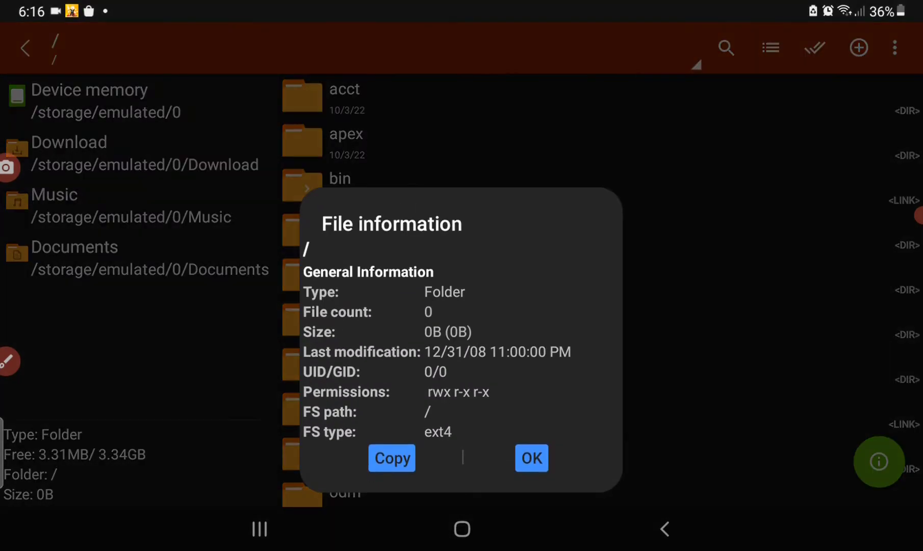
left_click(532, 458)
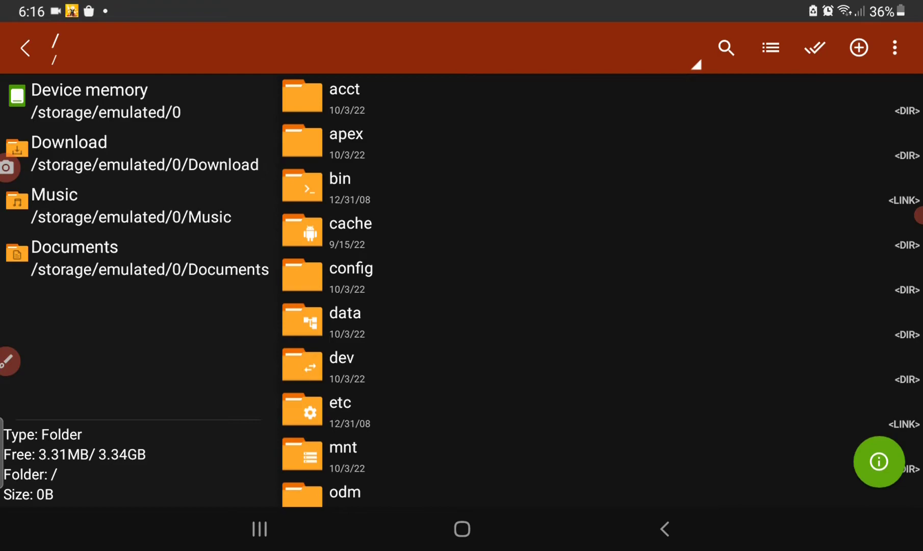
left_click(25, 47)
left_click(918, 215)
Copy Baby tub, crib and High Chair .melsave files from Download.
left_click(90, 101)
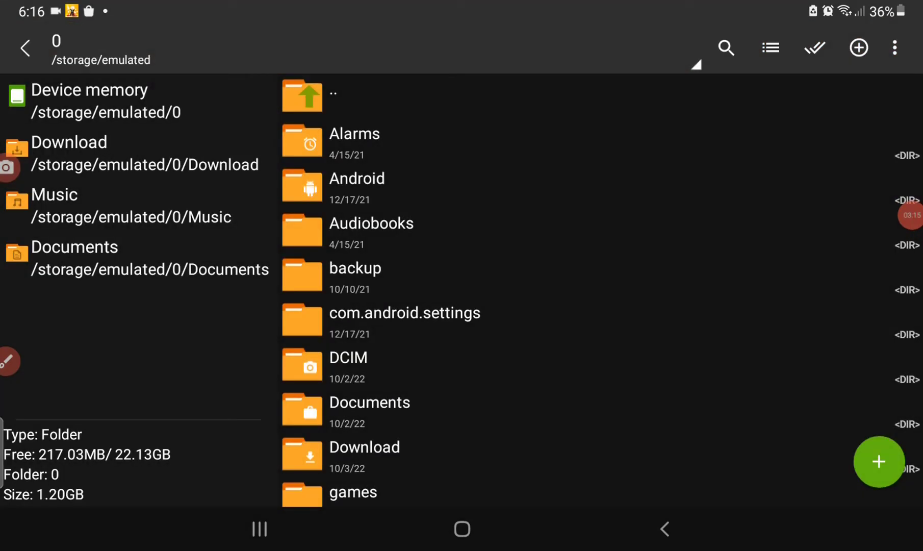
scroll(599, 289, "down", 3)
left_click(364, 305)
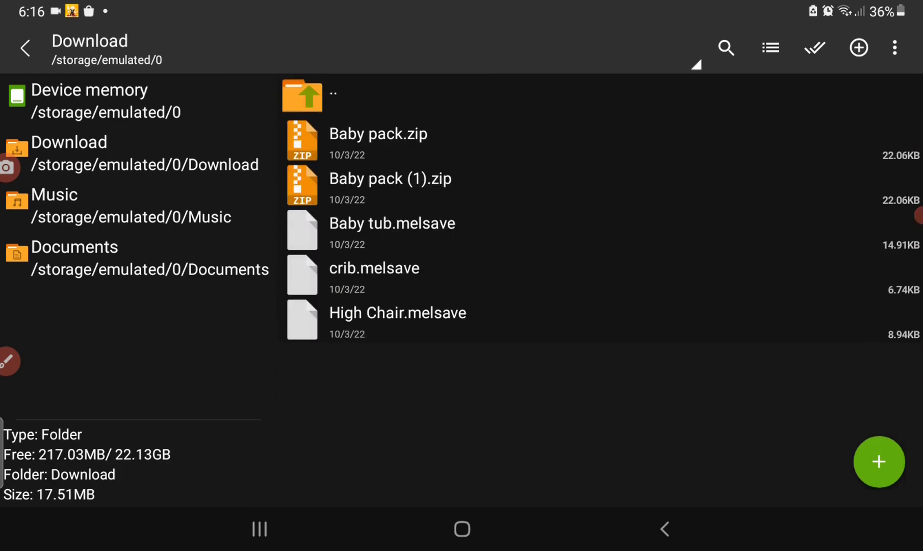
left_click(392, 230)
key("Escape")
left_click(392, 229)
left_click(374, 274)
left_click(397, 319)
left_click(771, 47)
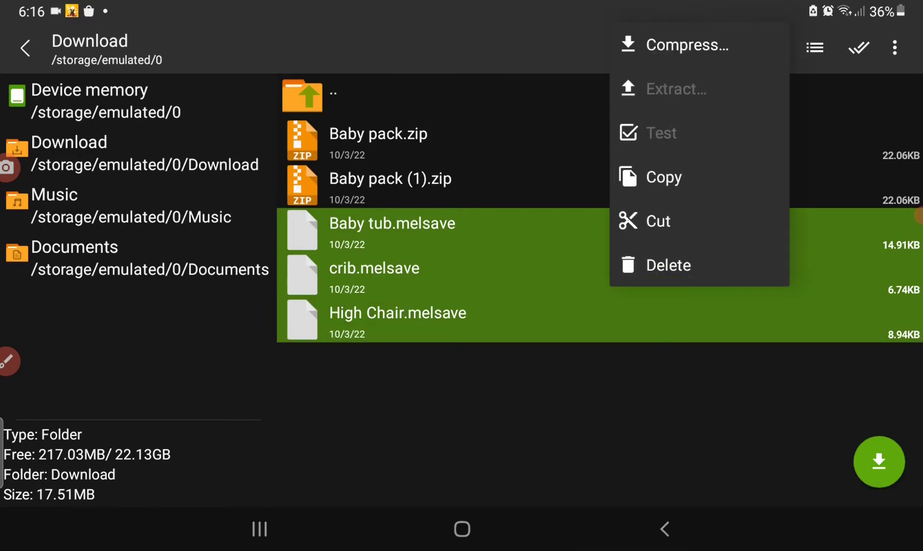
left_click(664, 177)
Go to Android > data and open com.TwentySeven.MelonPlayground.
left_click(433, 96)
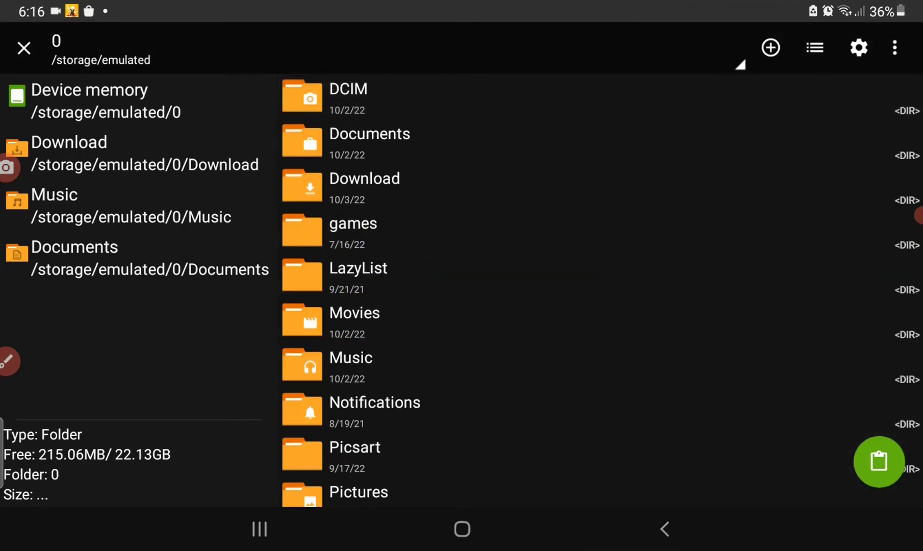
scroll(599, 288, "up", 5)
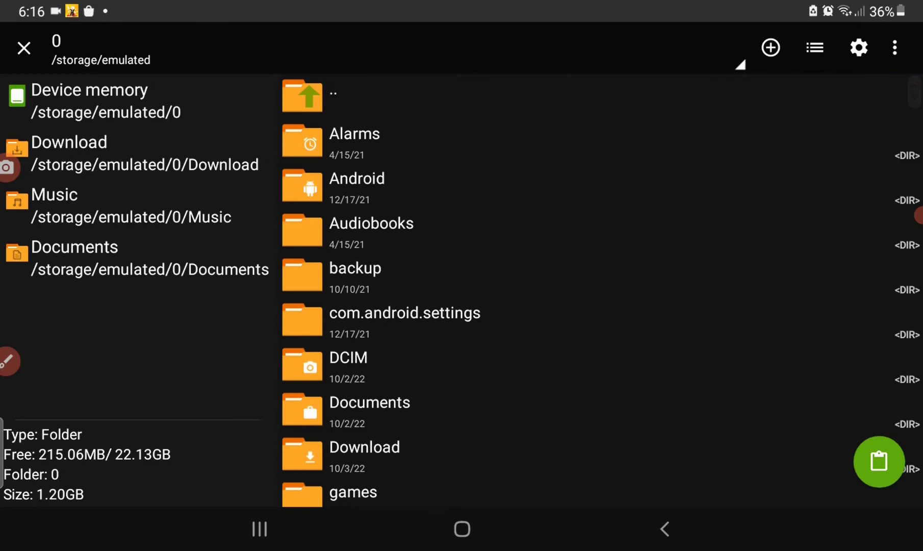
left_click(357, 185)
left_click(346, 185)
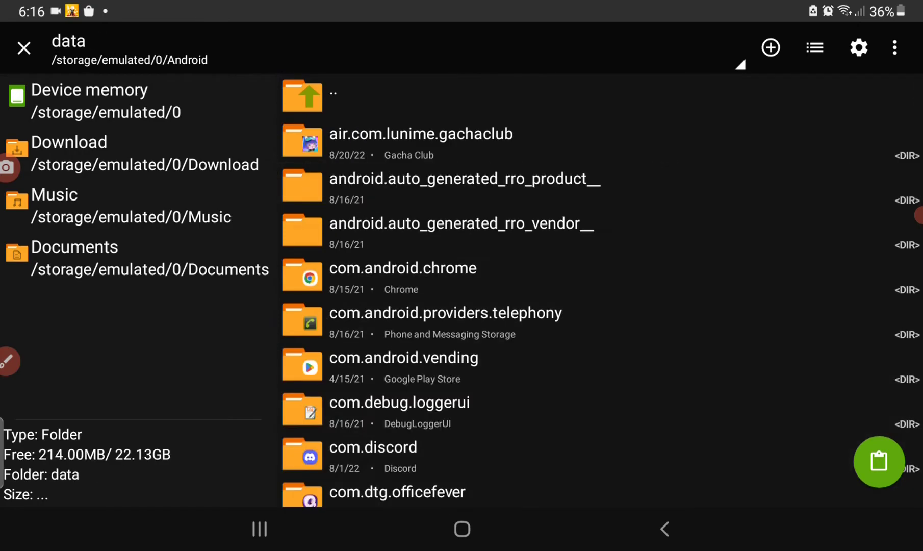
scroll(599, 288, "down", 15)
scroll(599, 288, "up", 5)
scroll(599, 288, "up", 5)
scroll(599, 289, "up", 2)
scroll(599, 288, "up", 3)
scroll(598, 288, "up", 5)
scroll(598, 288, "down", 2)
scroll(599, 288, "down", 1)
scroll(598, 288, "down", 10)
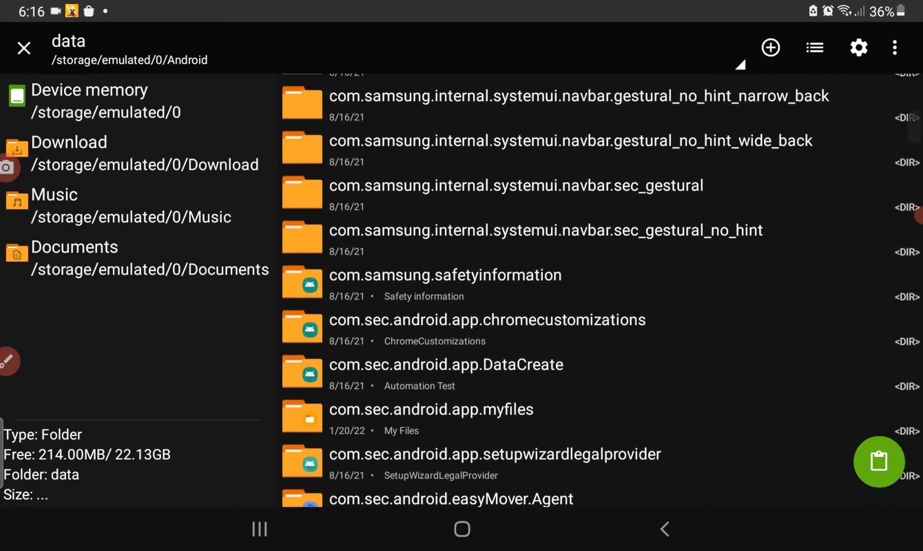
scroll(599, 288, "down", 10)
scroll(599, 288, "down", 3)
scroll(599, 288, "up", 4)
scroll(599, 288, "up", 1)
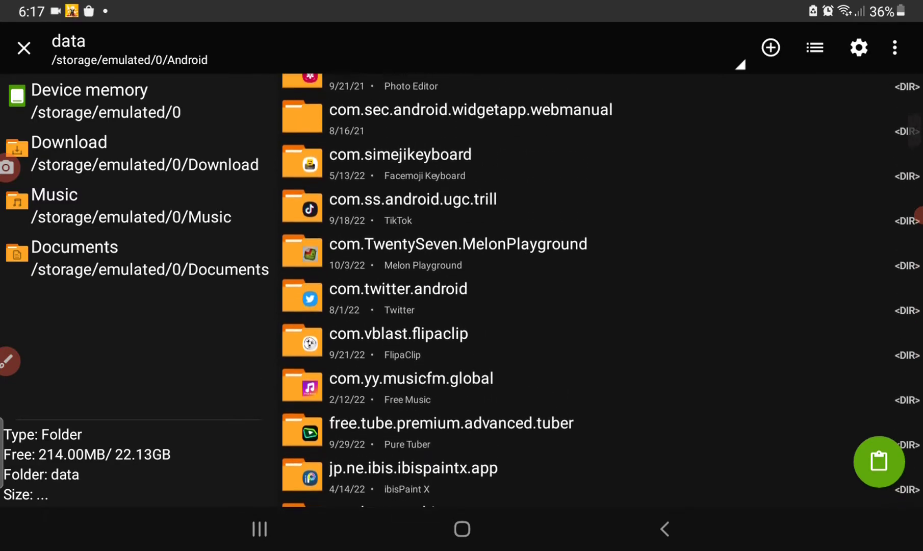
left_click(458, 254)
Open the files > Saves folder in Melon Playground's app data.
left_click(462, 186)
left_click(462, 230)
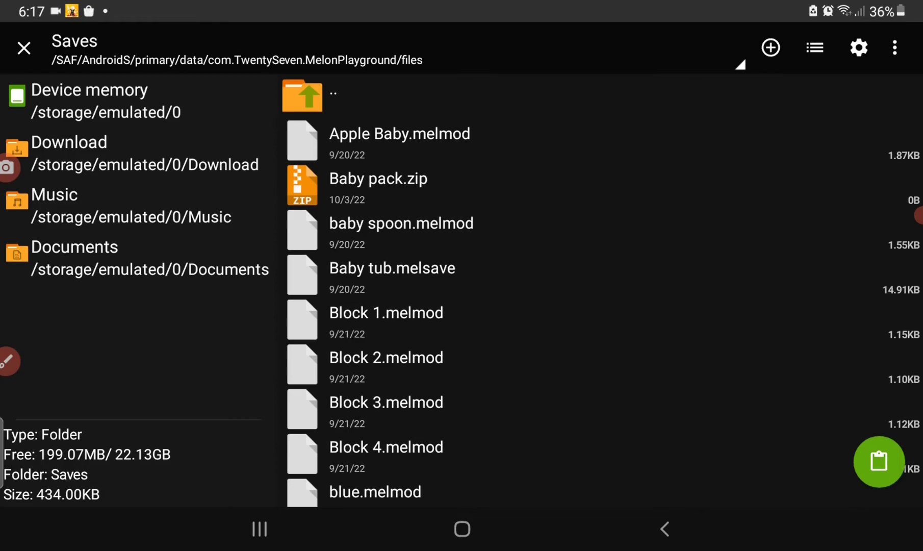
left_click(8, 360)
left_click_drag(688, 248, 694, 255)
left_click(812, 492)
left_click_drag(913, 401, 828, 482)
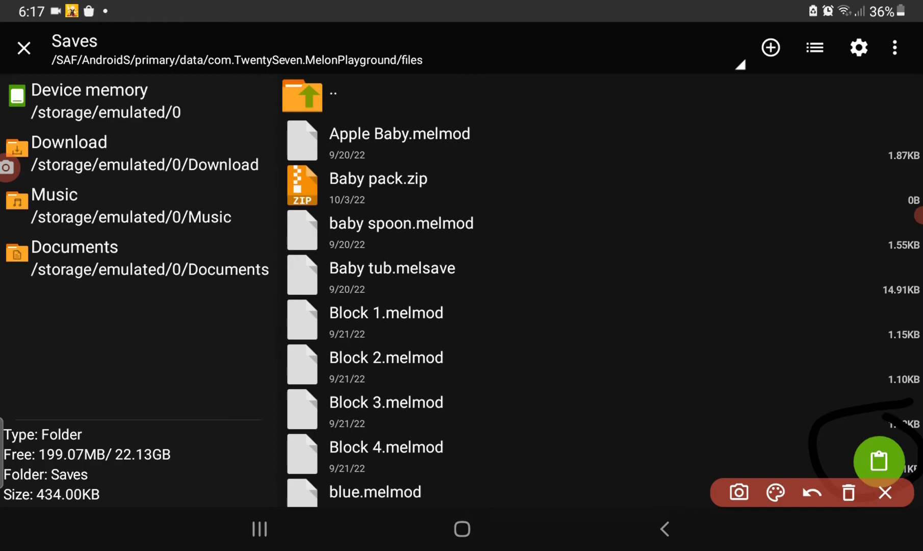
Paste the Baby tub, crib and High Chair saves into Saves, then go home.
left_click(776, 493)
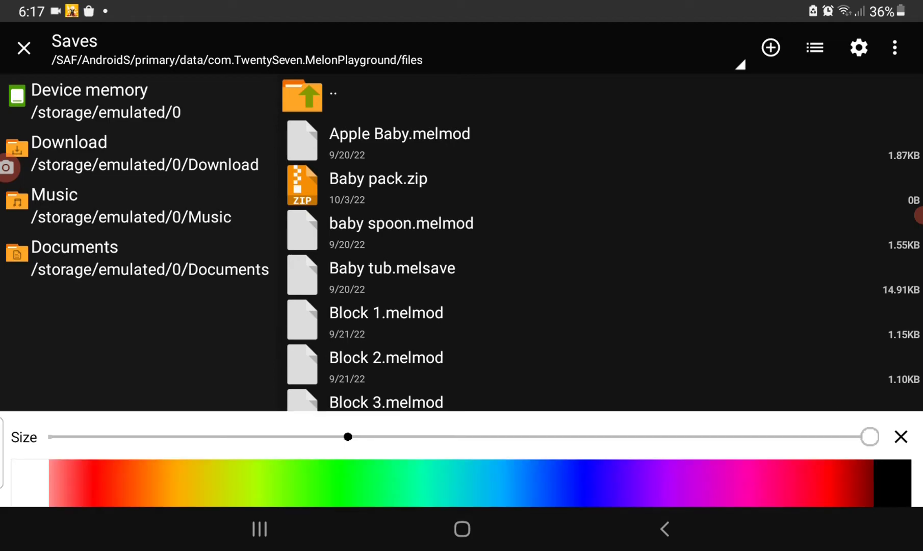
left_click(901, 437)
left_click_drag(901, 416, 903, 463)
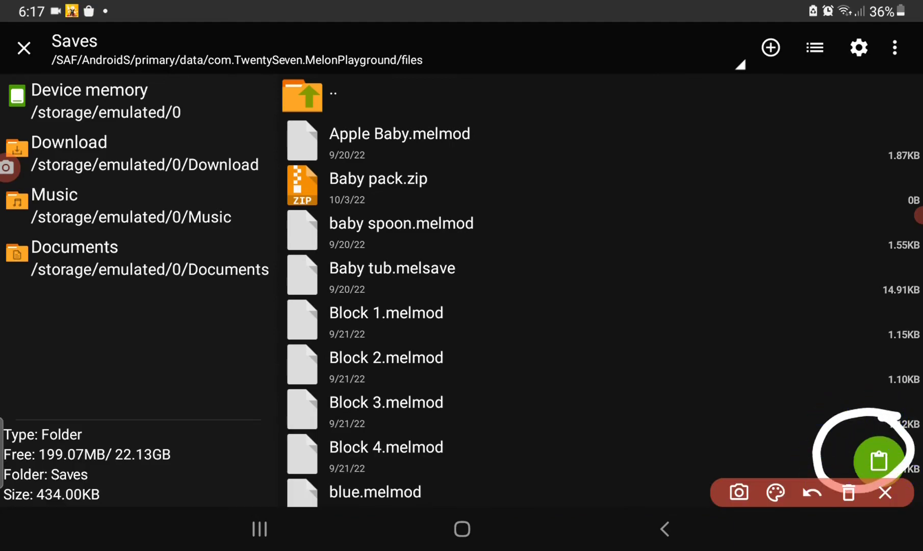
left_click_drag(892, 419, 831, 494)
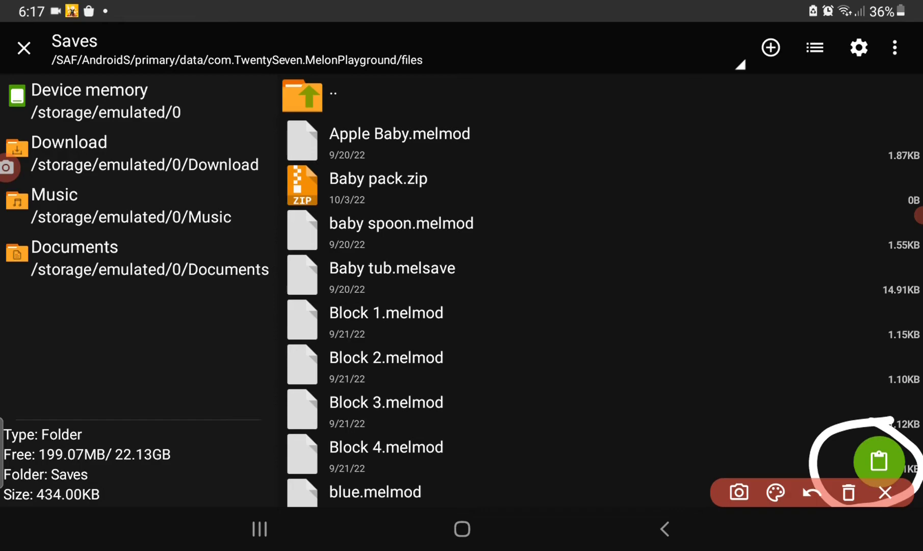
left_click(848, 492)
left_click(886, 493)
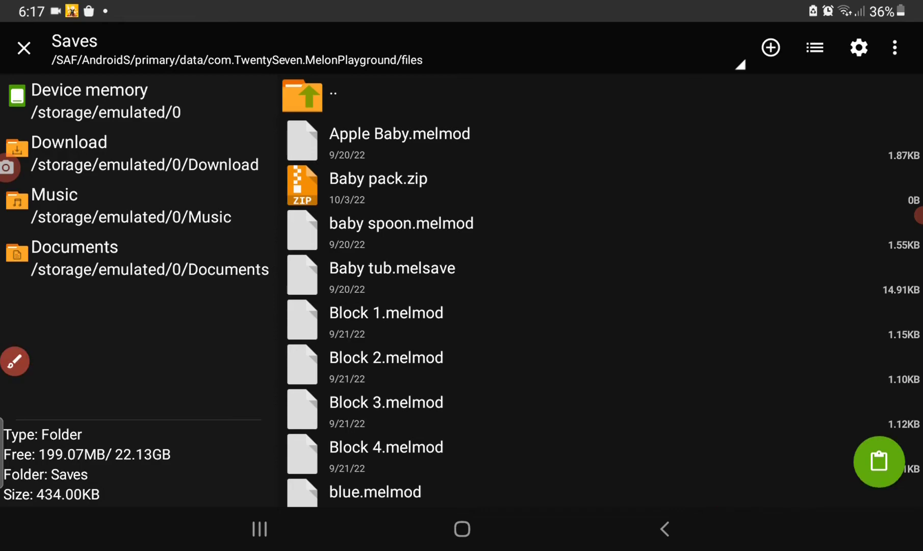
left_click(24, 48)
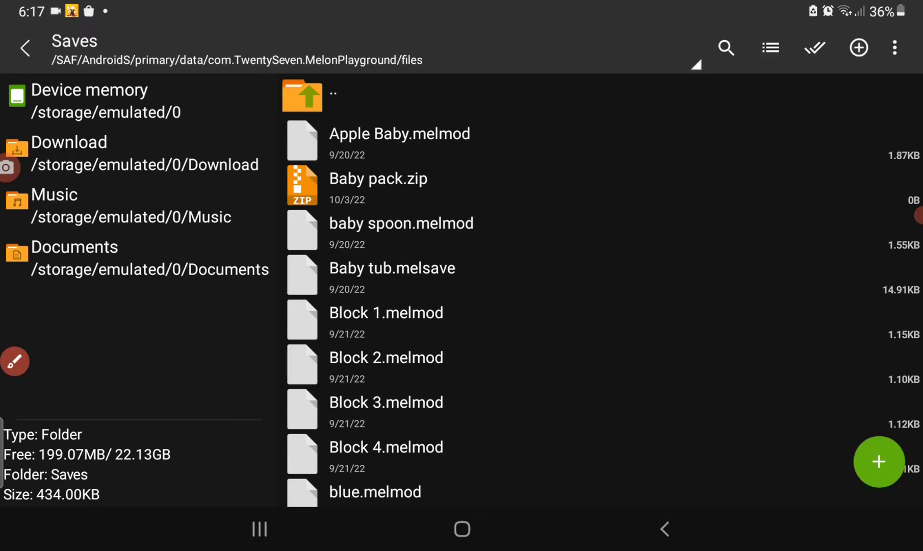
scroll(604, 291, "down", 10)
scroll(604, 291, "down", 3)
scroll(604, 291, "up", 5)
scroll(604, 290, "up", 3)
scroll(604, 291, "down", 6)
scroll(604, 290, "up", 10)
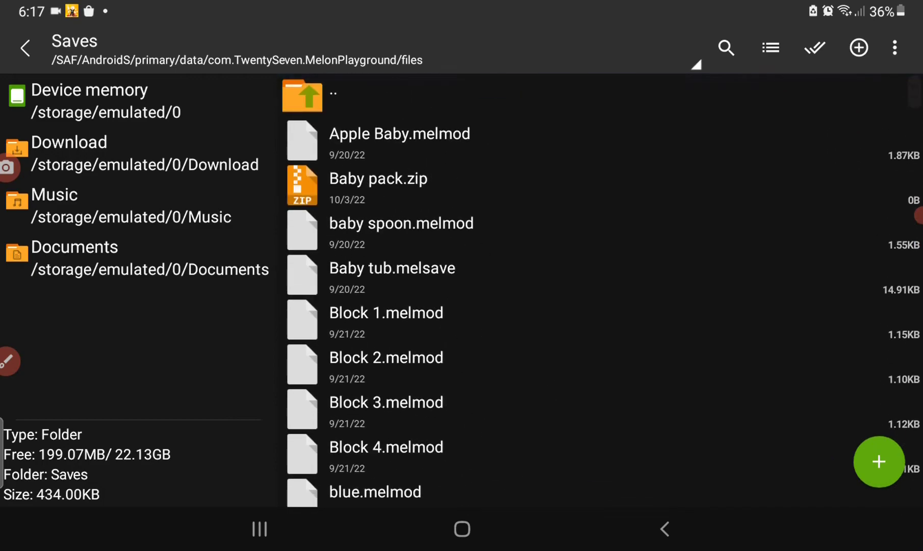
left_click(462, 529)
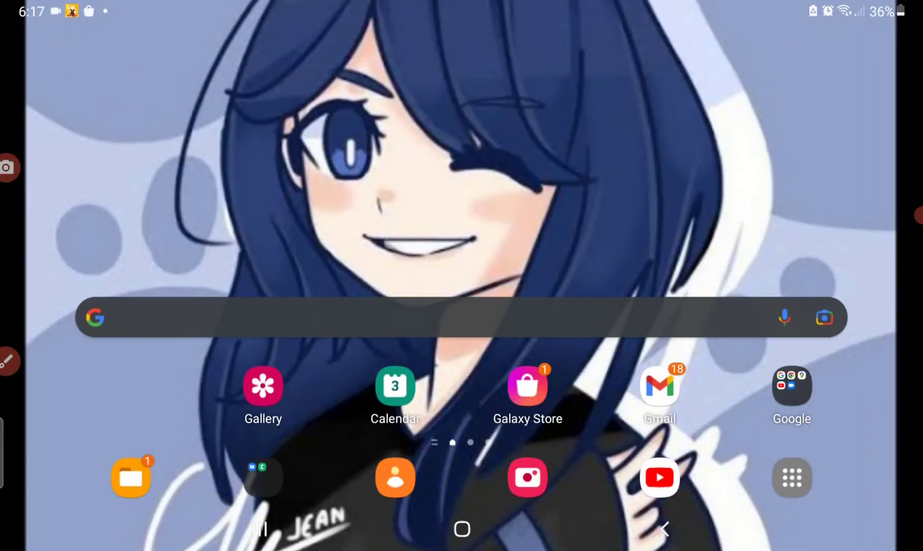
Launch Discord and look through the Melon Playground Official server's options menu.
left_click_drag(461, 433, 462, 180)
left_click(129, 194)
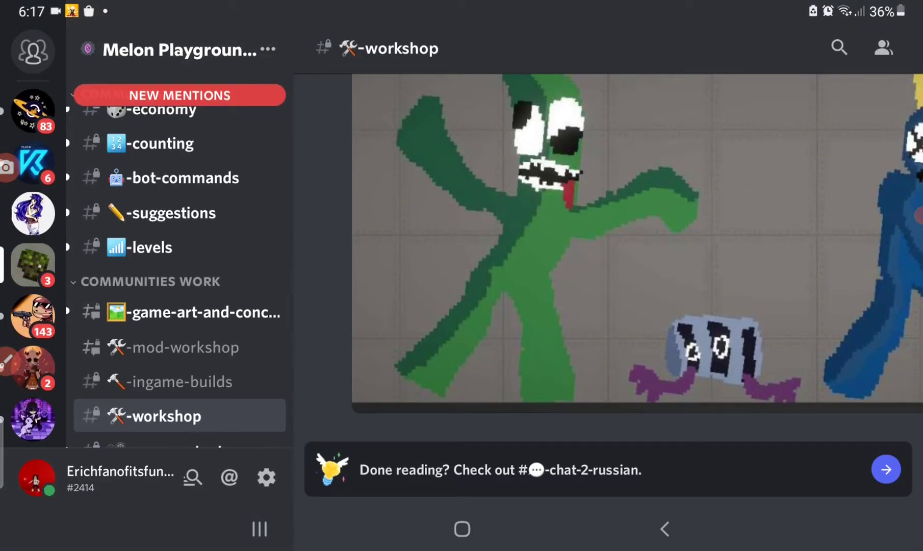
scroll(181, 274, "up", 10)
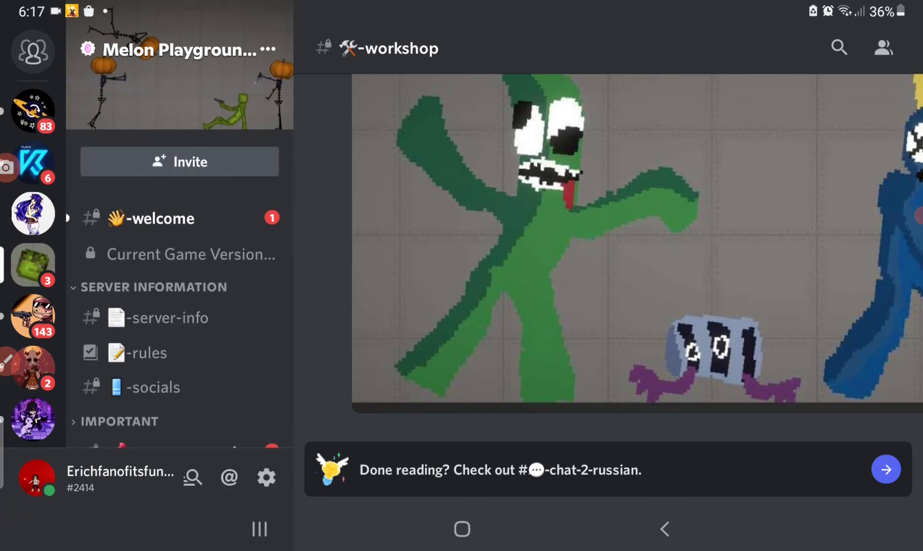
left_click(180, 49)
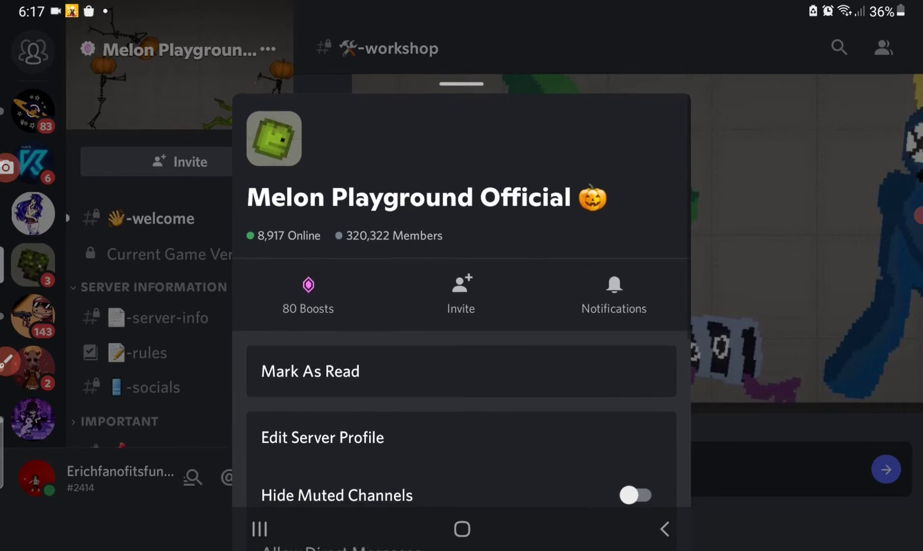
scroll(461, 361, "down", 3)
scroll(462, 321, "down", 3)
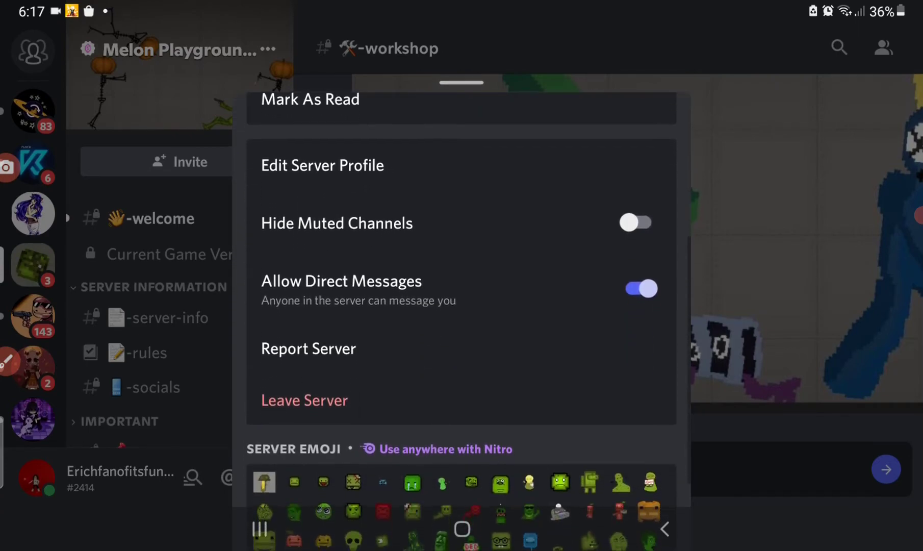
scroll(462, 320, "down", 2)
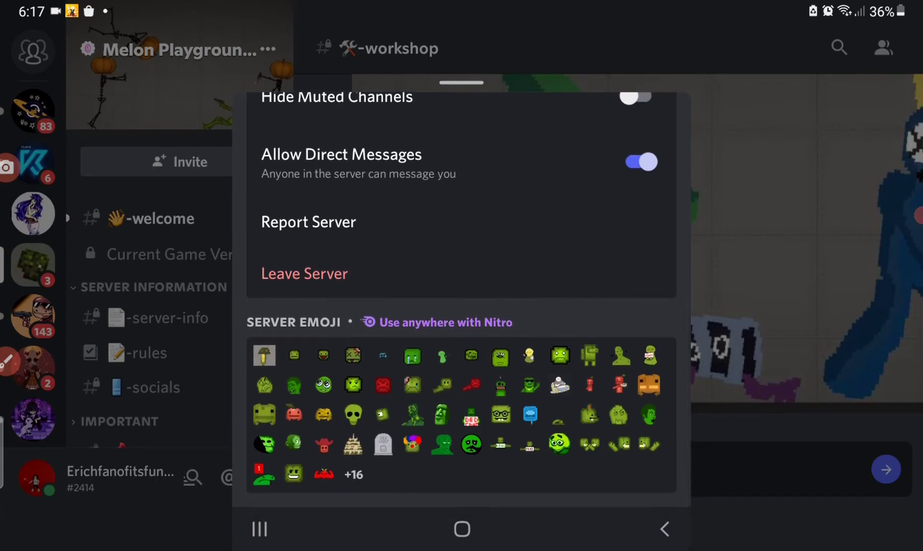
left_click(664, 529)
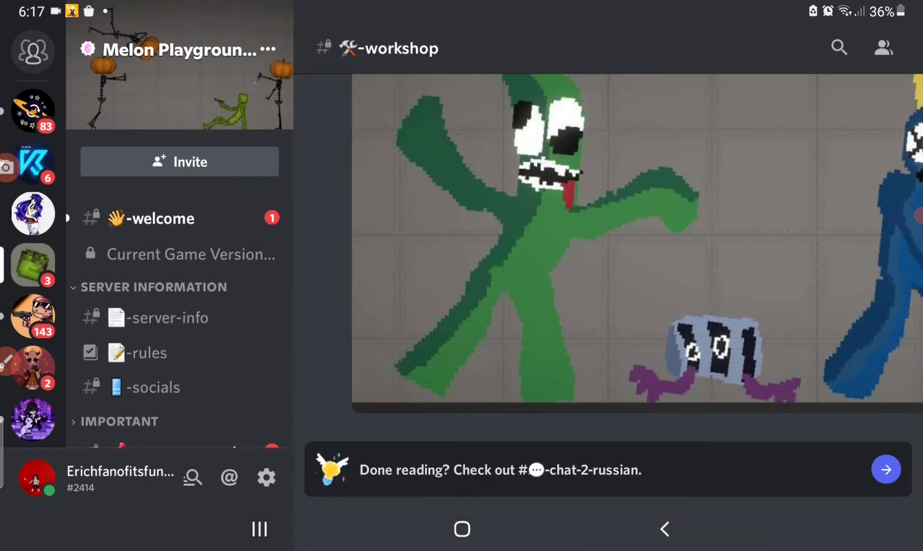
scroll(634, 274, "up", 5)
scroll(613, 274, "up", 10)
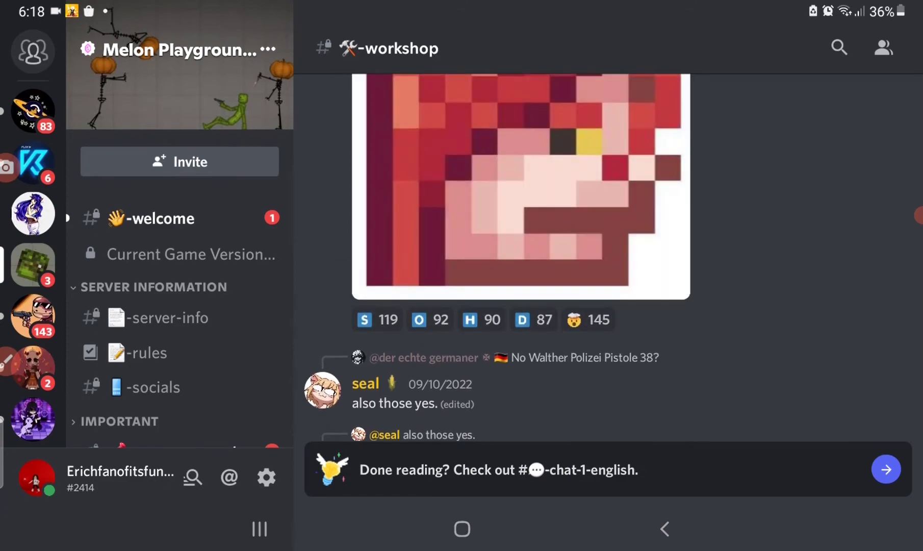
scroll(634, 274, "down", 2)
scroll(635, 274, "up", 3)
scroll(635, 274, "down", 3)
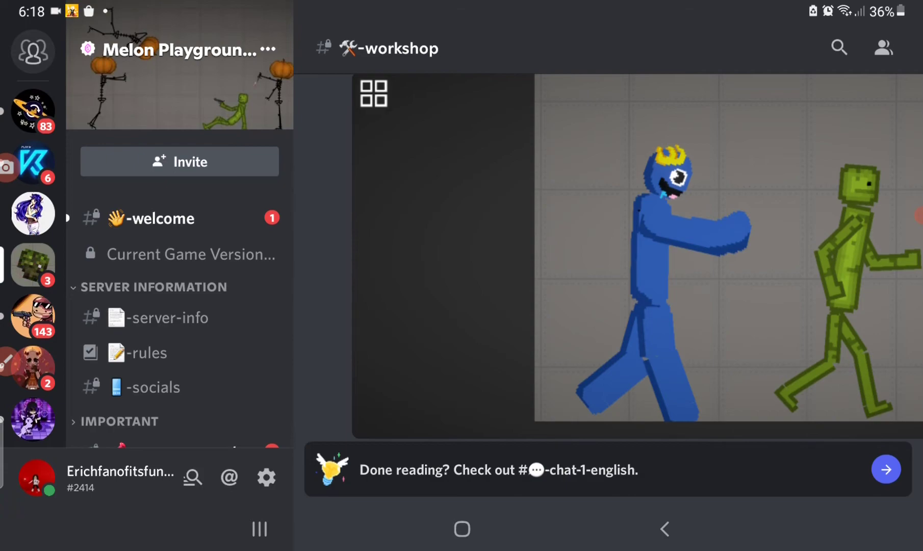
scroll(614, 258, "up", 3)
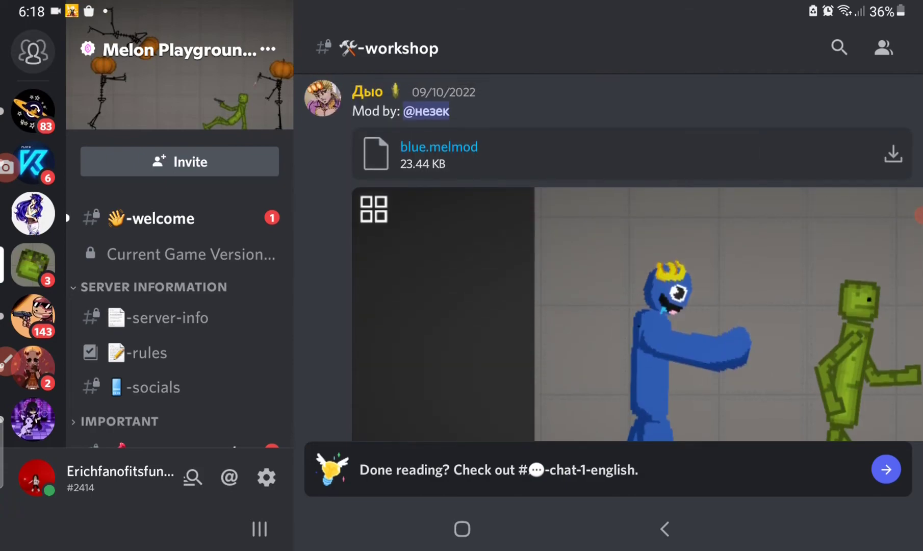
scroll(613, 258, "down", 5)
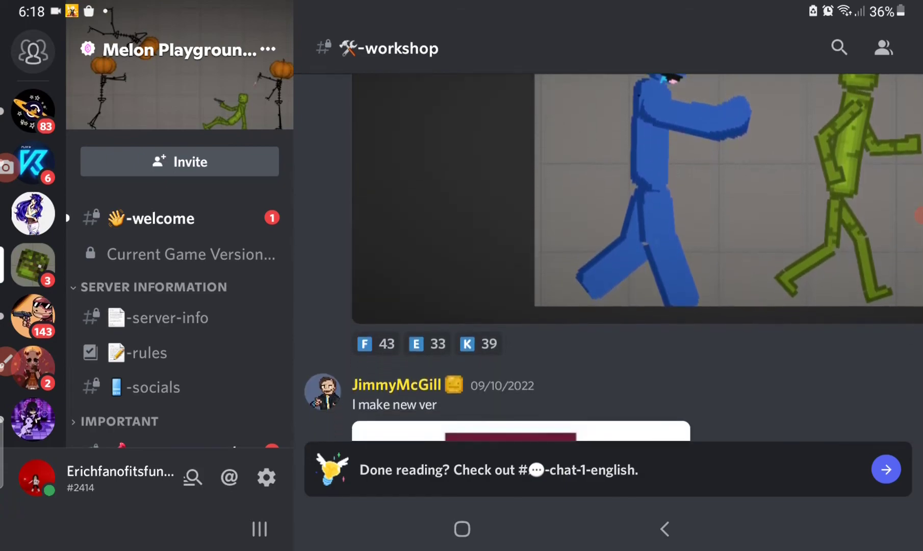
scroll(613, 258, "up", 10)
scroll(614, 258, "down", 5)
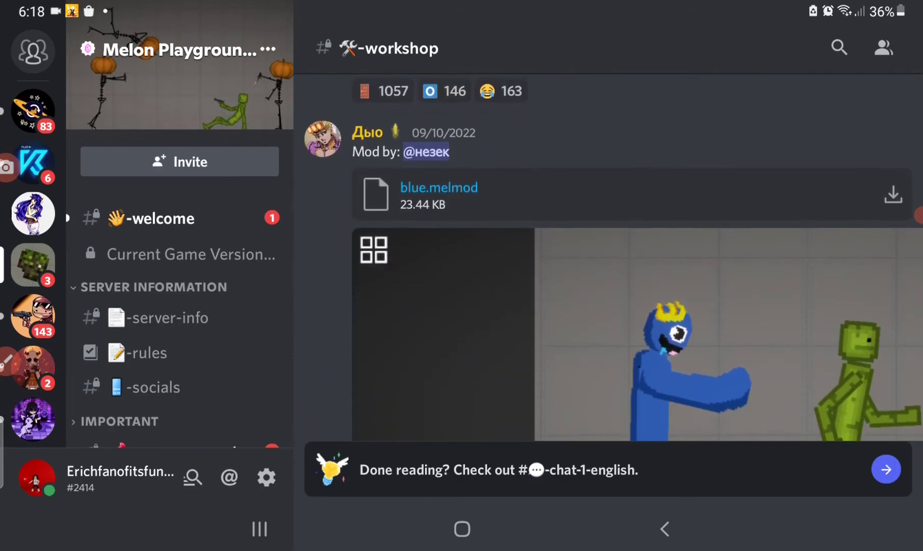
scroll(613, 258, "down", 10)
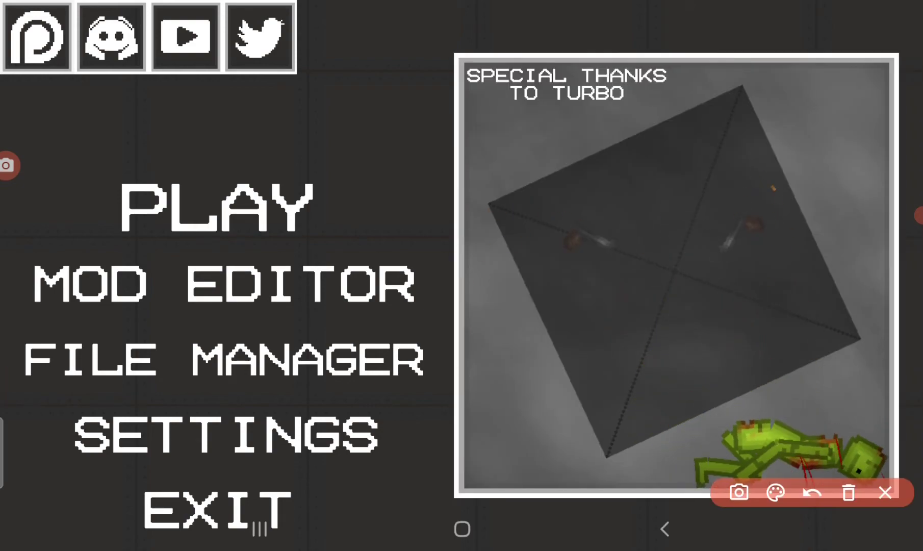
Work the on-screen controls along the top and bottom of Melon Playground's menu.
left_click_drag(152, 11, 160, 29)
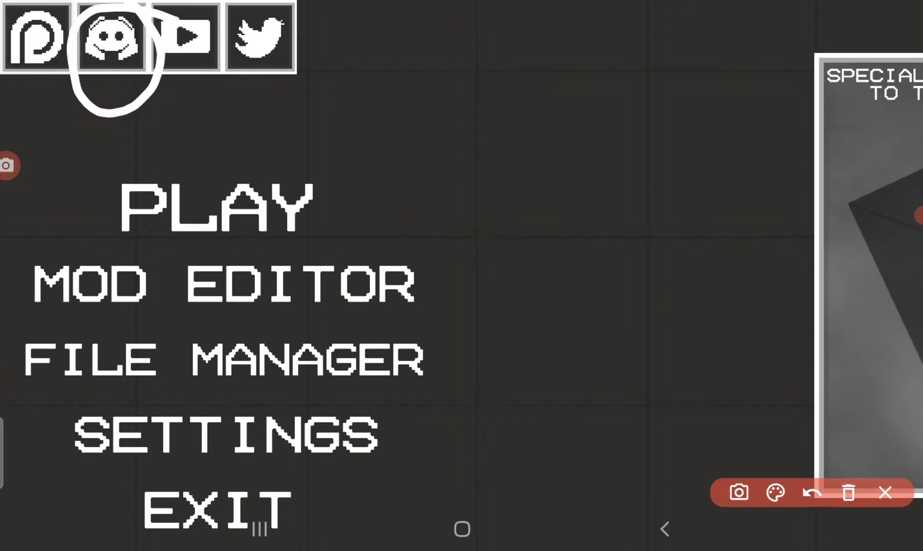
left_click(812, 493)
left_click(776, 492)
left_click(901, 436)
left_click_drag(75, 18, 148, 14)
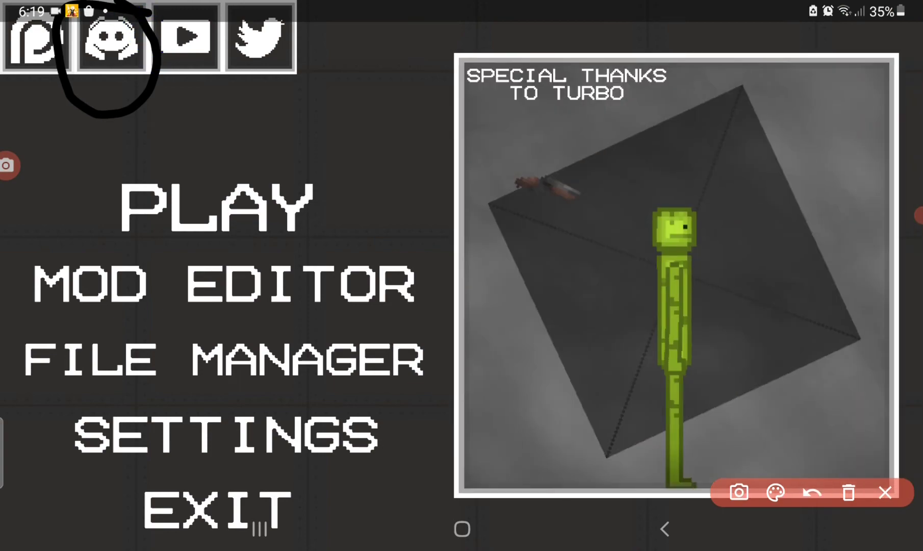
left_click(812, 492)
left_click(775, 493)
left_click(901, 436)
Reach FILE MANAGER, listing the IL2CPP, UNITY, MODS and SAVES folders.
mouse_move(133, 8)
left_mouse_down()
mouse_move(139, 87)
mouse_move(153, 36)
left_mouse_up()
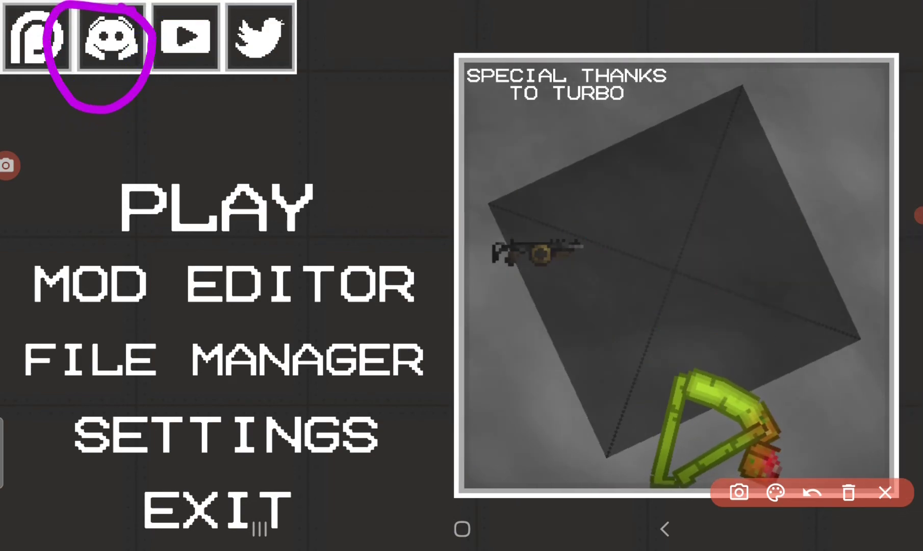
left_click(849, 493)
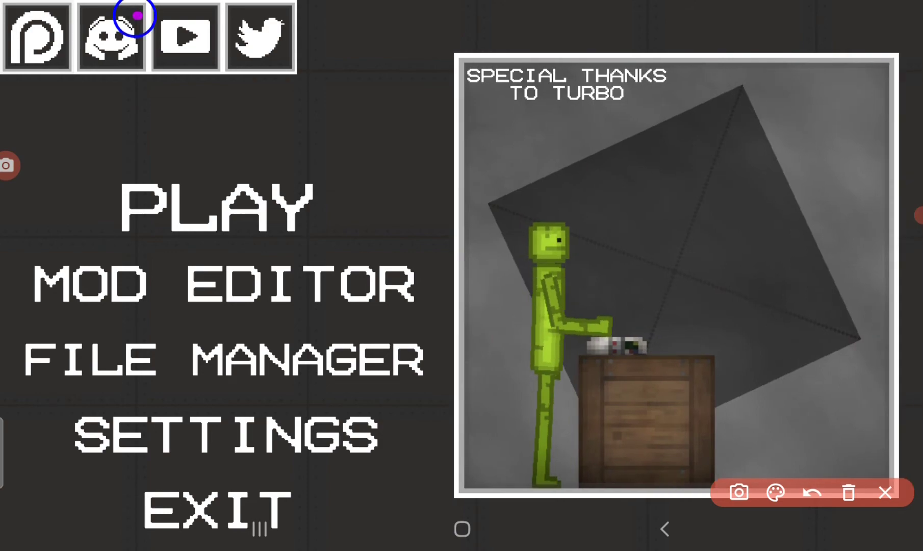
mouse_move(140, 12)
left_mouse_down()
mouse_move(63, 48)
mouse_move(122, 2)
left_mouse_up()
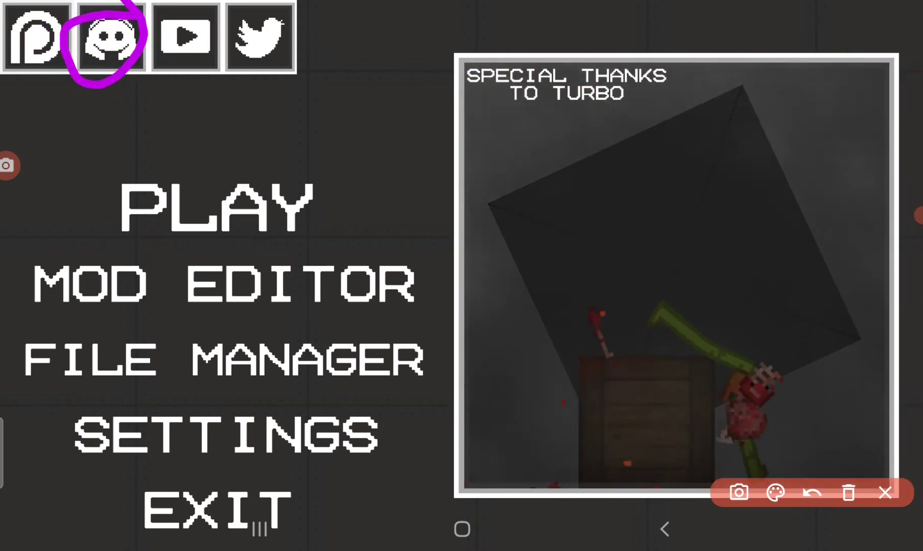
left_click(885, 492)
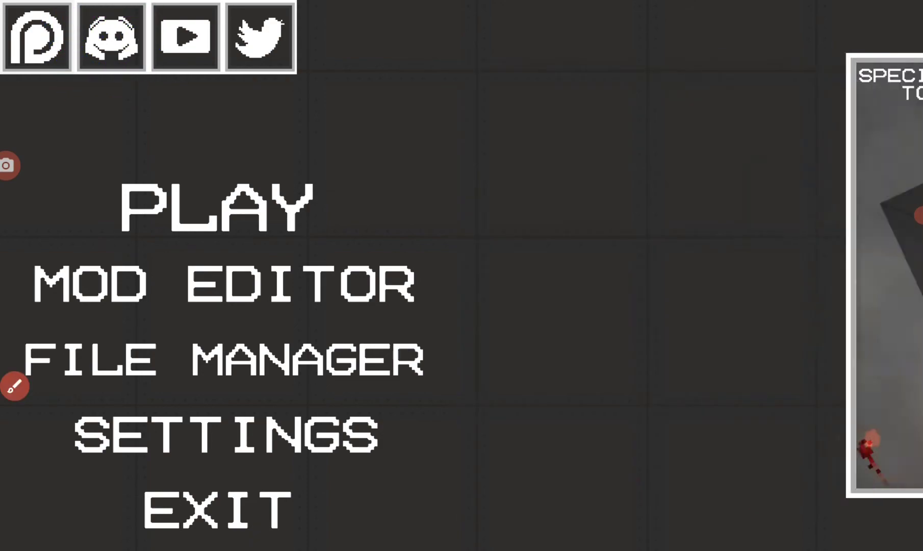
left_click(13, 386)
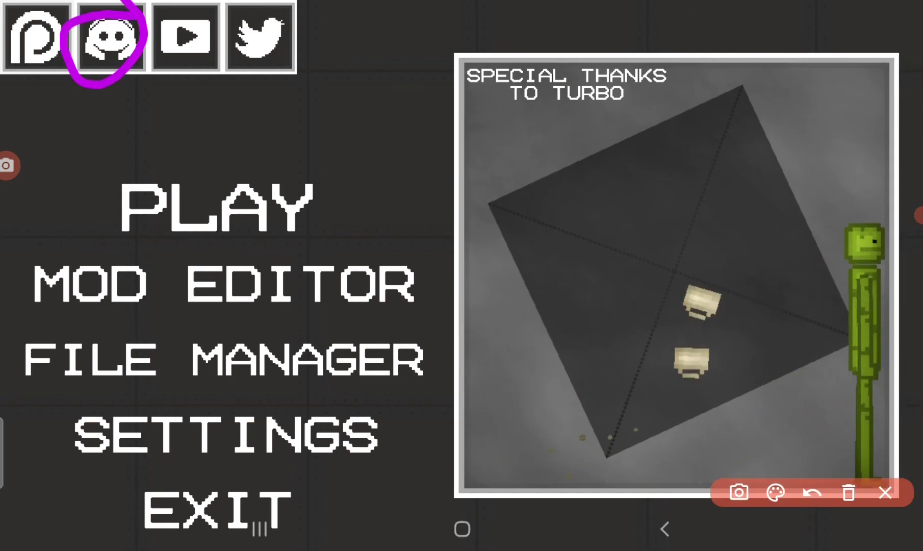
left_click(849, 492)
left_click_drag(154, 18, 148, 30)
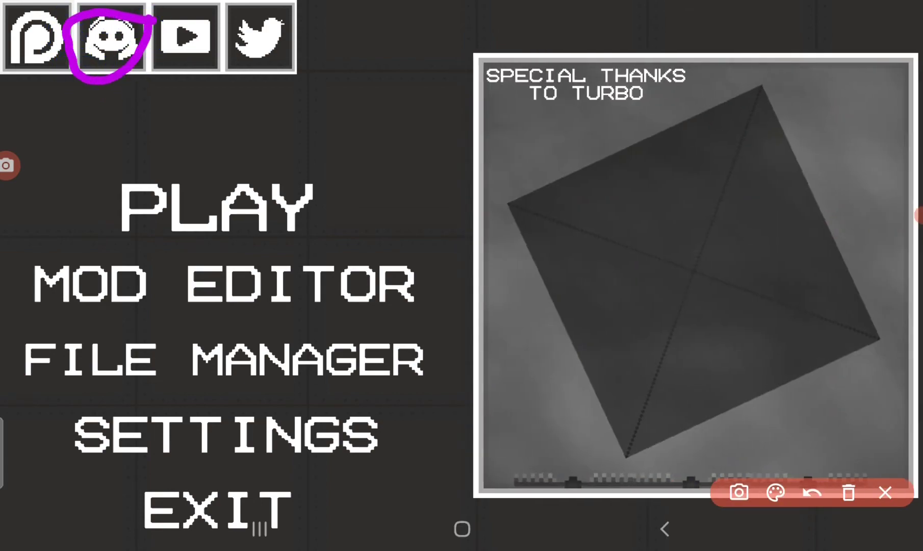
left_click(849, 493)
left_click(885, 493)
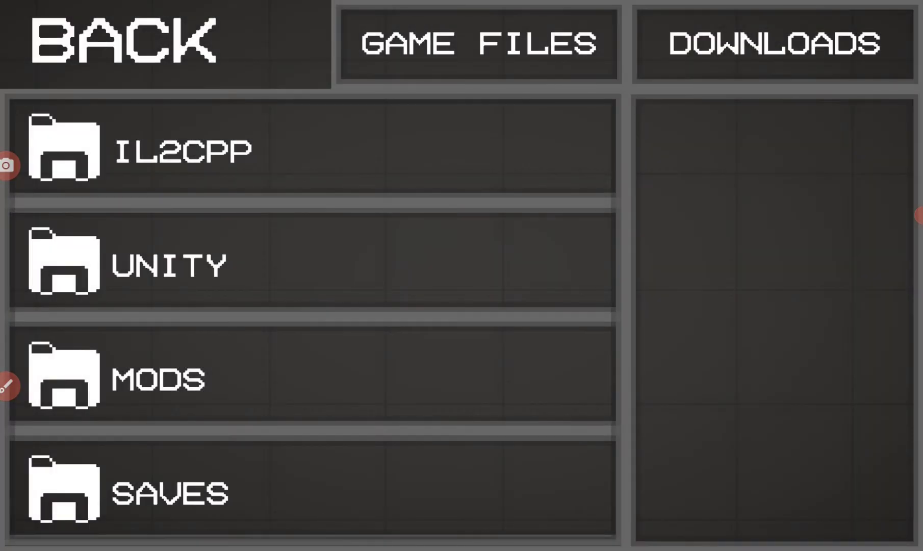
Browse DOWNLOADS, view BLOCK 4.MELMOD's COPY TO MODS option, then return to the main menu.
left_click(217, 490)
scroll(313, 317, "down", 5)
scroll(313, 317, "down", 5)
scroll(314, 317, "down", 5)
scroll(313, 318, "down", 5)
scroll(313, 317, "down", 1)
scroll(313, 317, "down", 4)
scroll(313, 317, "down", 1)
scroll(313, 317, "up", 3)
left_click(274, 415)
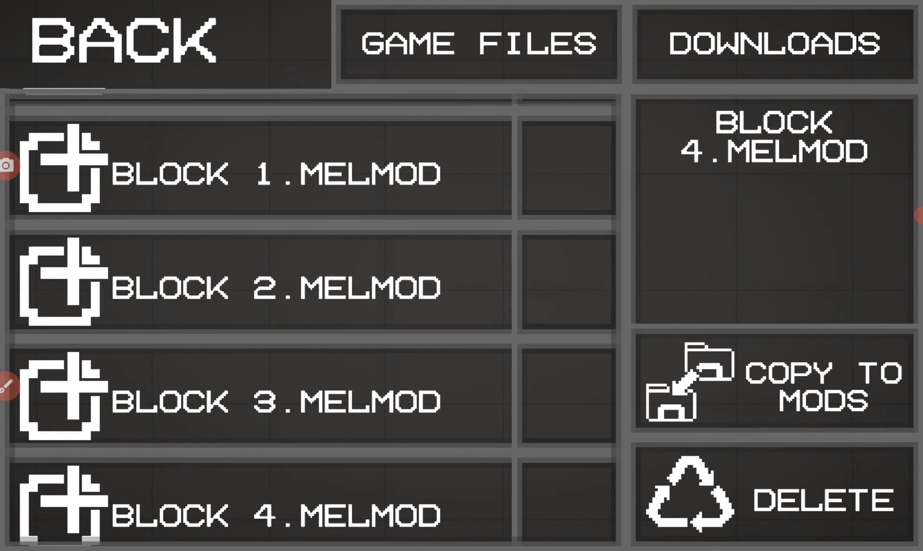
mouse_move(681, 295)
left_mouse_down()
mouse_move(916, 364)
mouse_move(659, 392)
mouse_move(696, 256)
left_mouse_up()
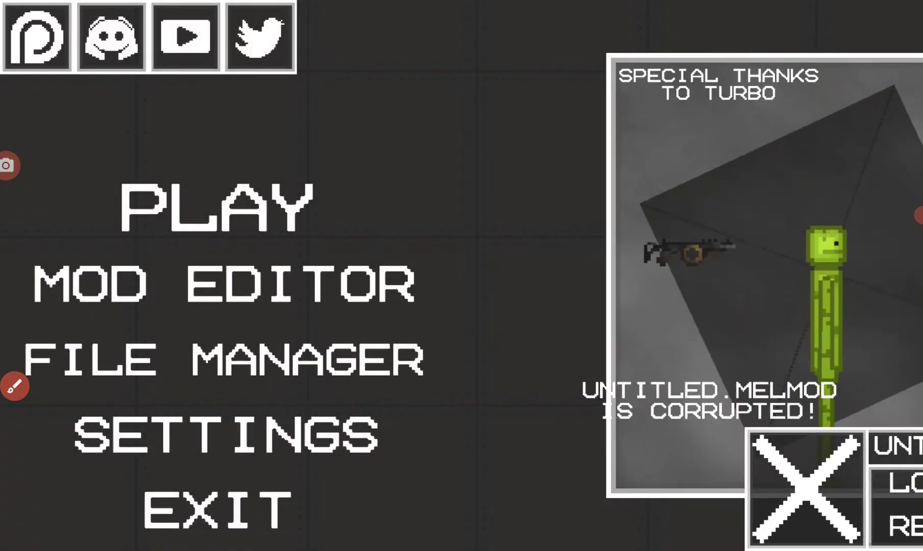
Start a game and load a map from the Choose Map carousel.
left_click(216, 208)
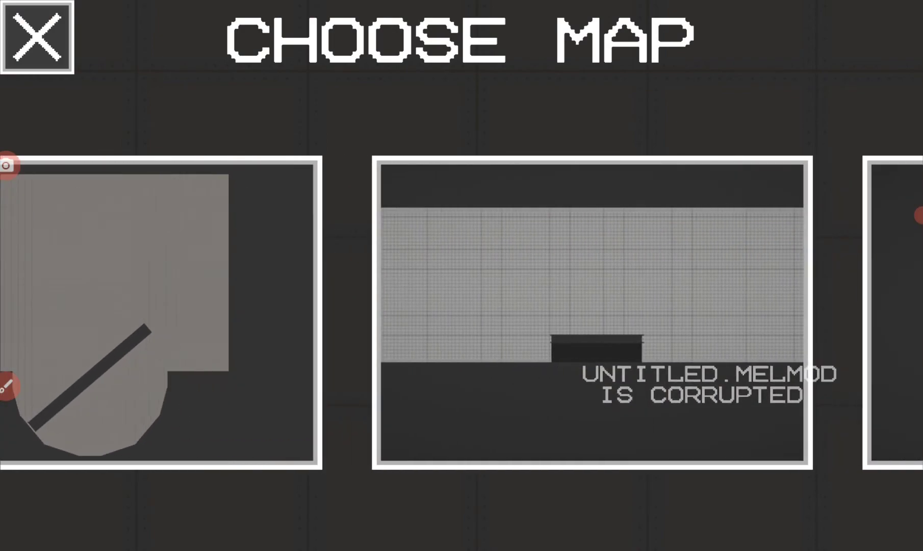
scroll(462, 312, "right", 5)
scroll(462, 312, "right", 5)
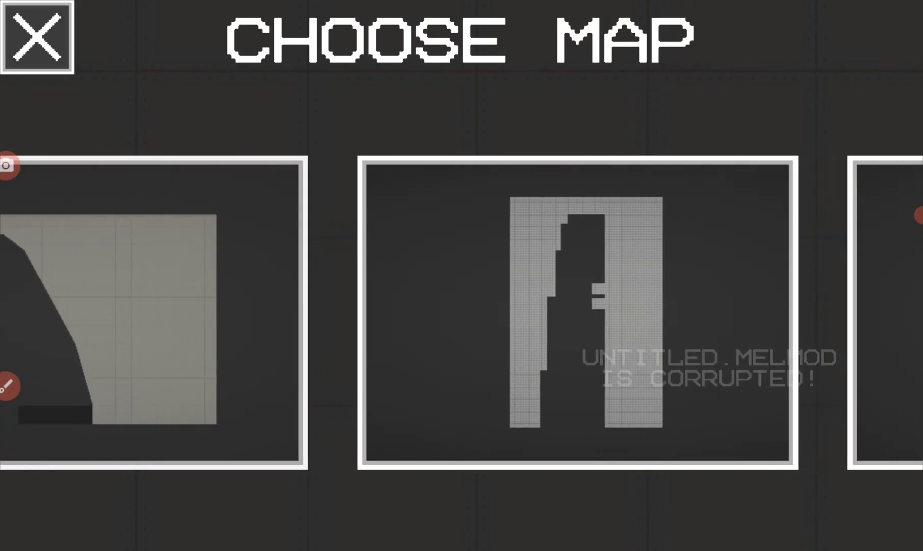
scroll(462, 312, "right", 5)
scroll(462, 312, "right", 5)
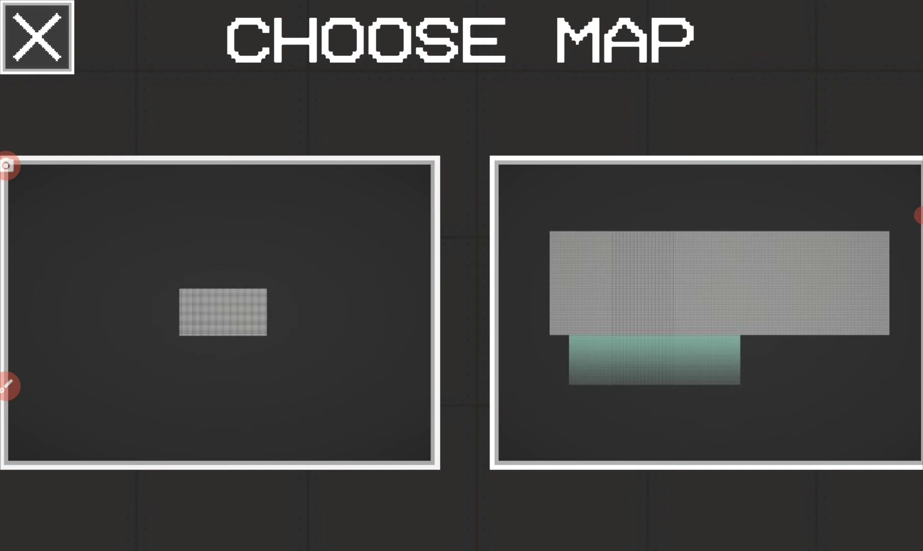
scroll(462, 312, "right", 3)
mouse_move(591, 99)
left_mouse_down()
mouse_move(380, 144)
mouse_move(652, 298)
mouse_move(546, 135)
left_mouse_up()
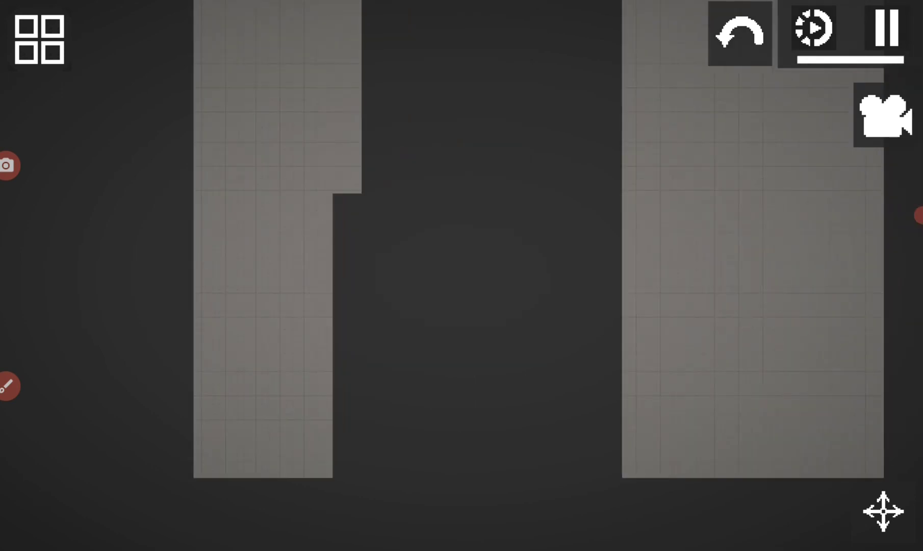
Open the spawn menu, check the Saves and Other categories for baby items, then return to Living.
left_click(917, 214)
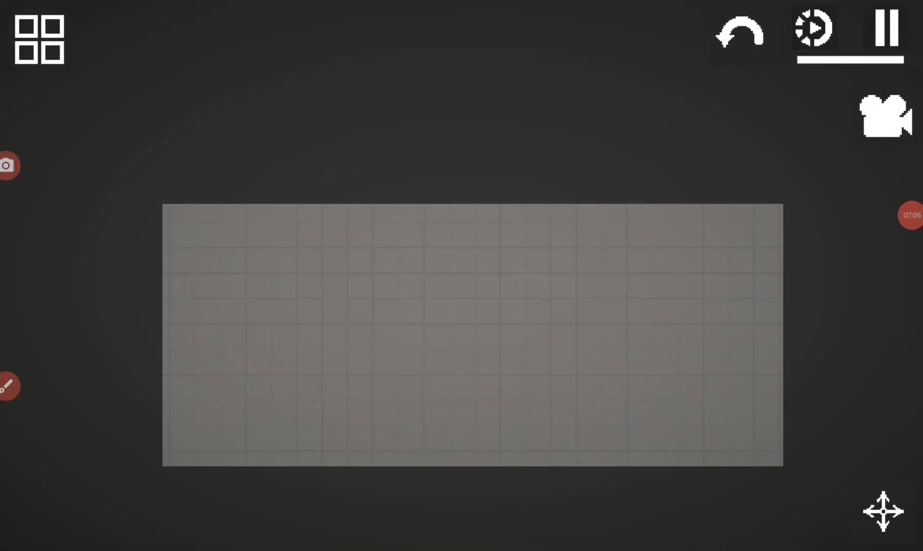
left_click(39, 39)
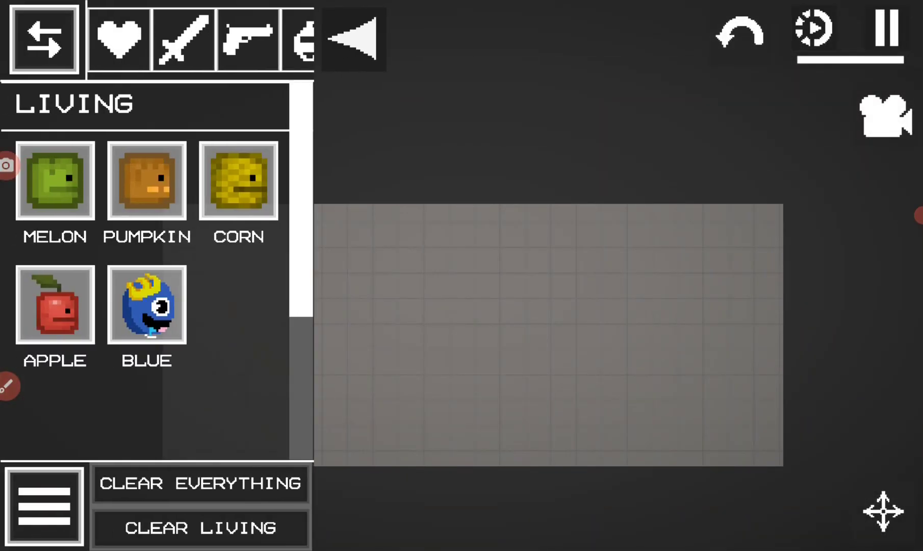
scroll(195, 40, "right", 5)
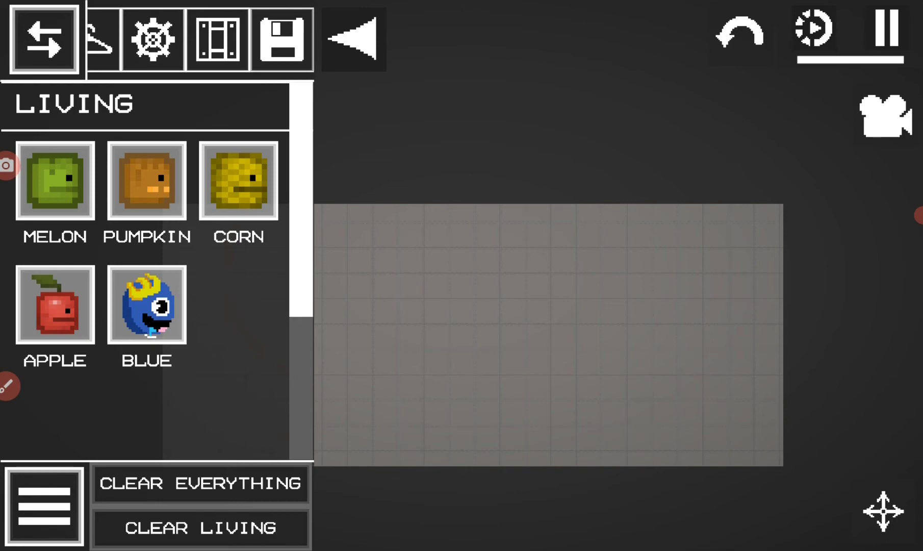
left_click(281, 40)
scroll(157, 271, "down", 3)
scroll(157, 271, "down", 2)
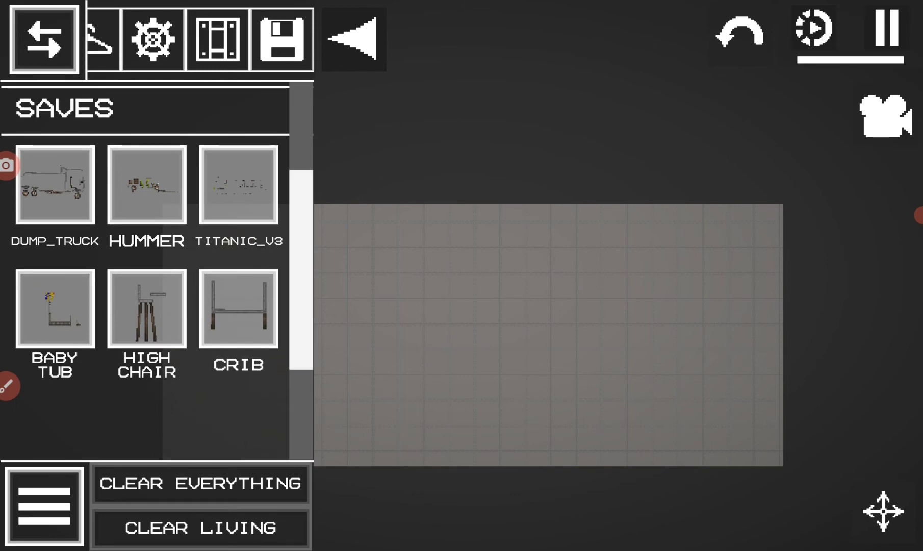
left_click(218, 39)
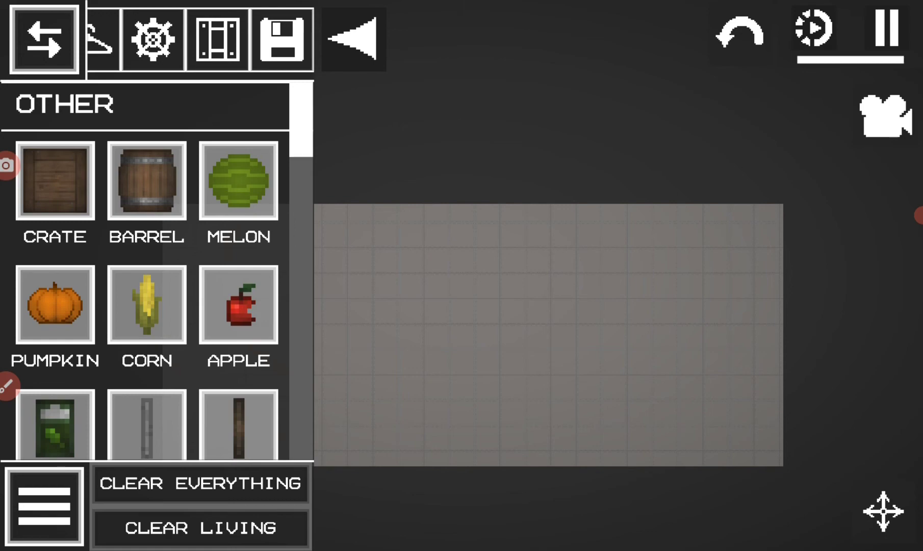
scroll(162, 274, "down", 2)
scroll(162, 274, "down", 5)
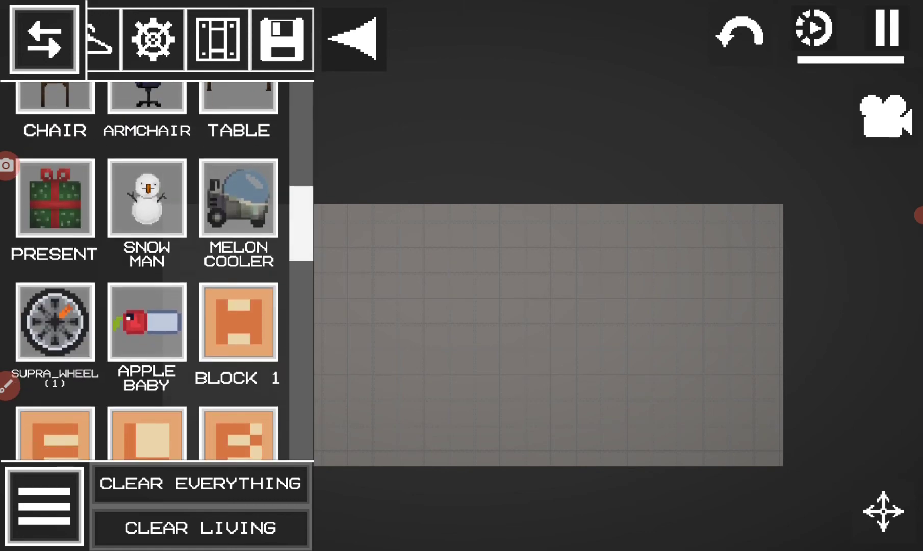
scroll(162, 274, "down", 2)
scroll(162, 274, "down", 2)
scroll(162, 274, "up", 1)
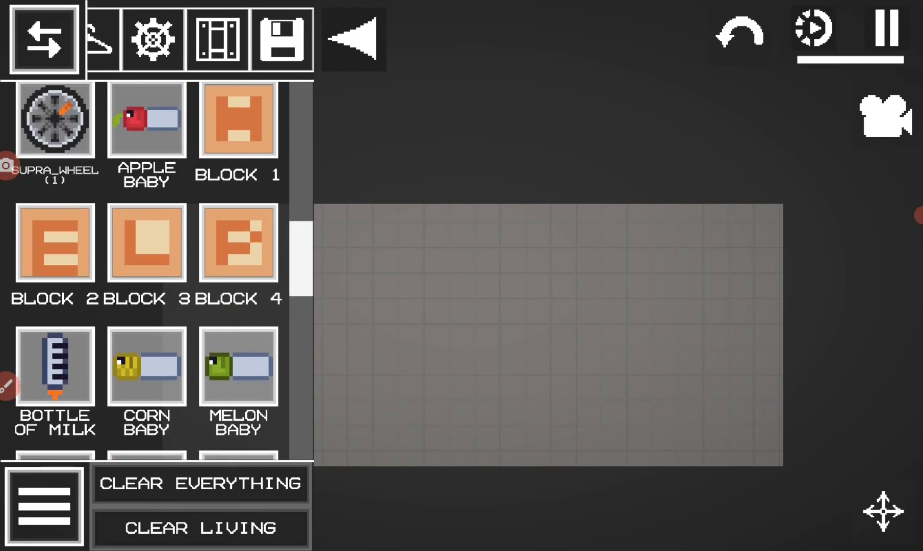
scroll(162, 274, "down", 5)
scroll(162, 274, "up", 2)
scroll(163, 274, "up", 2)
scroll(144, 274, "down", 4)
scroll(144, 273, "down", 3)
scroll(144, 274, "up", 1)
scroll(145, 274, "up", 2)
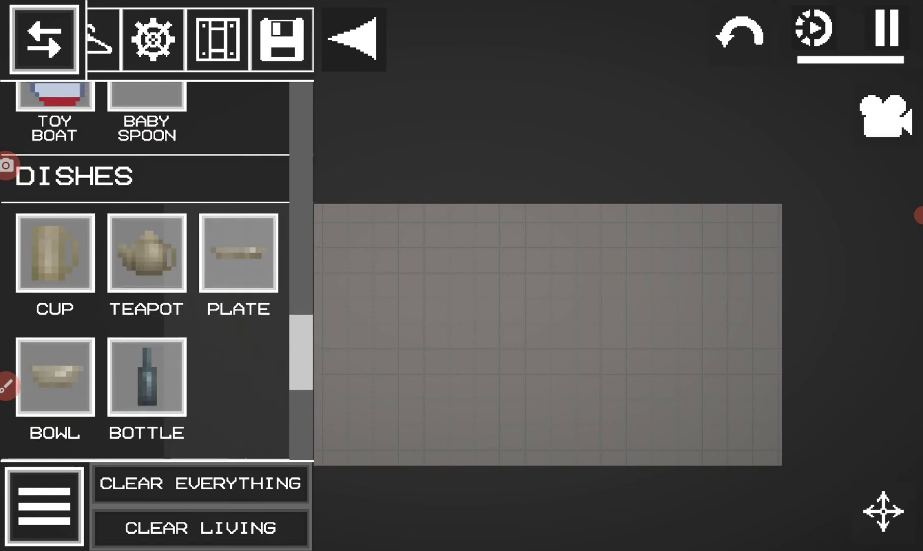
scroll(144, 274, "up", 3)
scroll(144, 274, "down", 1)
scroll(144, 274, "down", 2)
scroll(144, 274, "up", 3)
scroll(144, 274, "down", 3)
scroll(144, 274, "up", 5)
left_click_drag(130, 40, 303, 39)
left_click(119, 39)
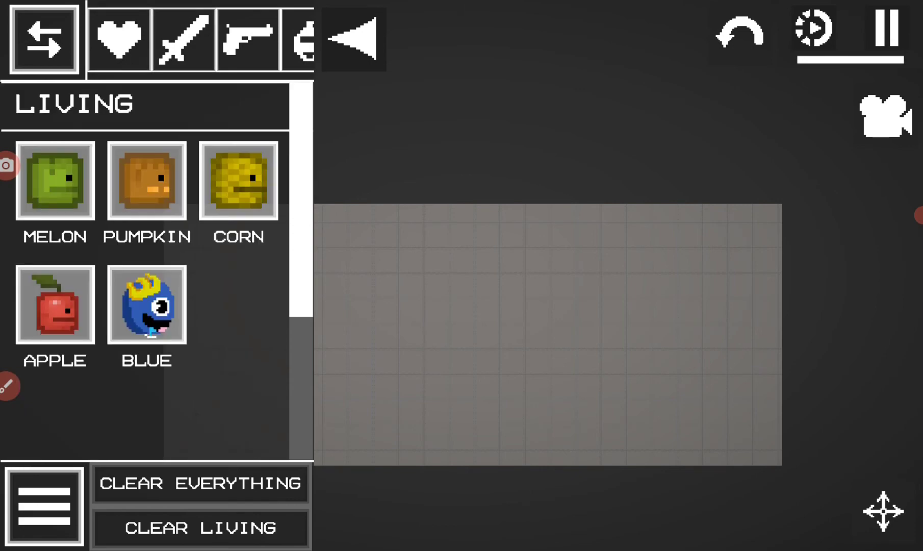
left_click_drag(307, 40, 7, 39)
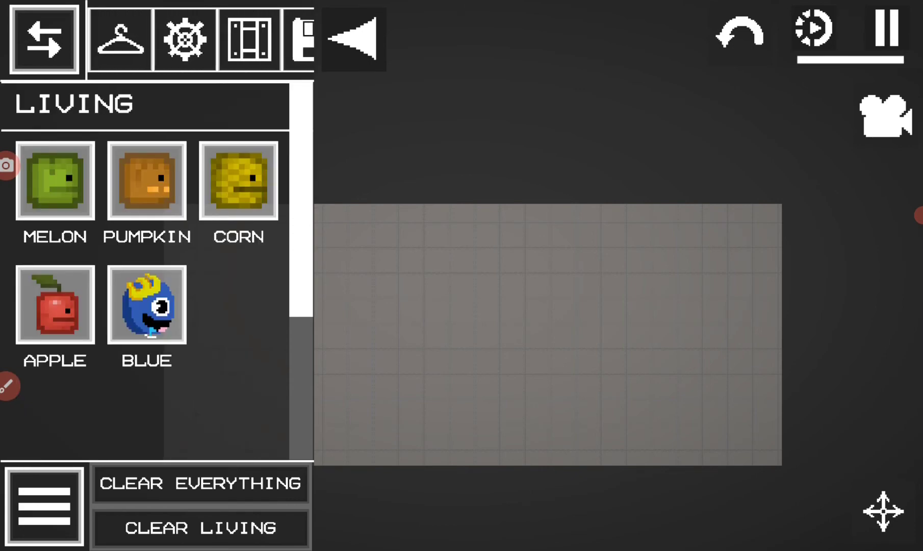
Spawn the Blue character and a Block 3 piece, then zoom and pan the map.
left_click(147, 304)
left_click(465, 347)
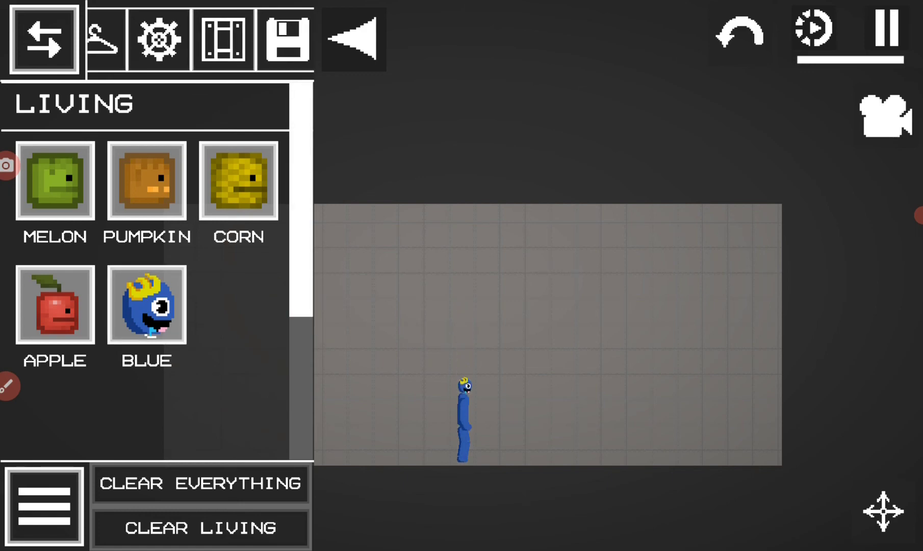
left_click(224, 40)
left_click_drag(548, 361, 542, 230)
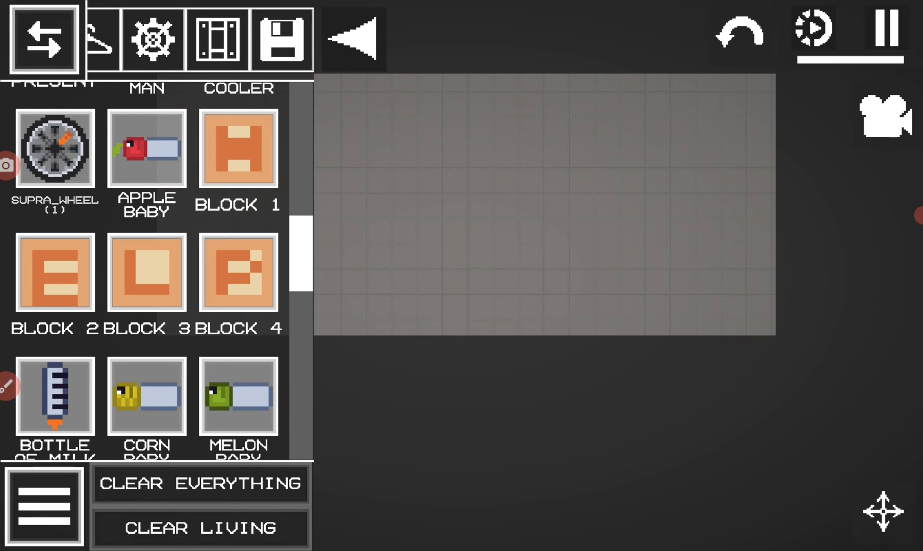
left_click(146, 273)
scroll(462, 202, "up", 3)
left_click_drag(461, 217, 558, 200)
left_click_drag(462, 216, 613, 335)
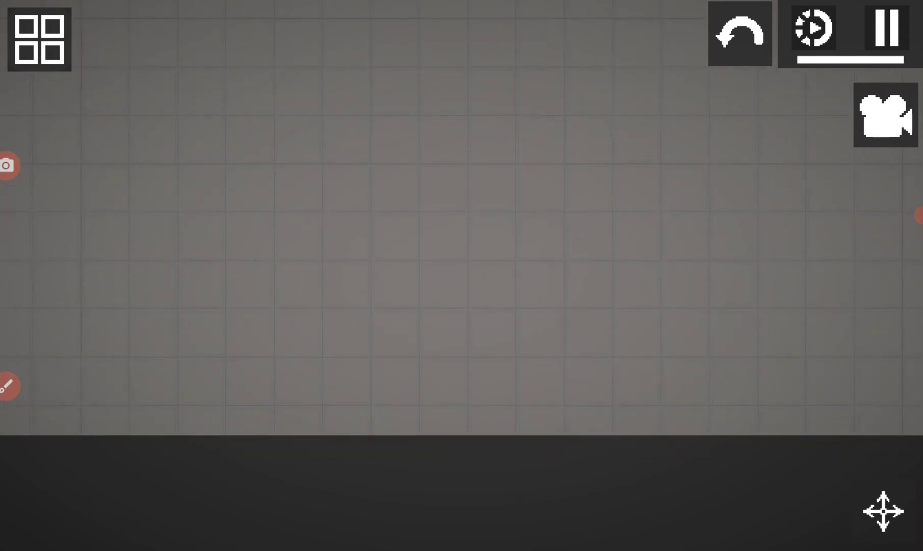